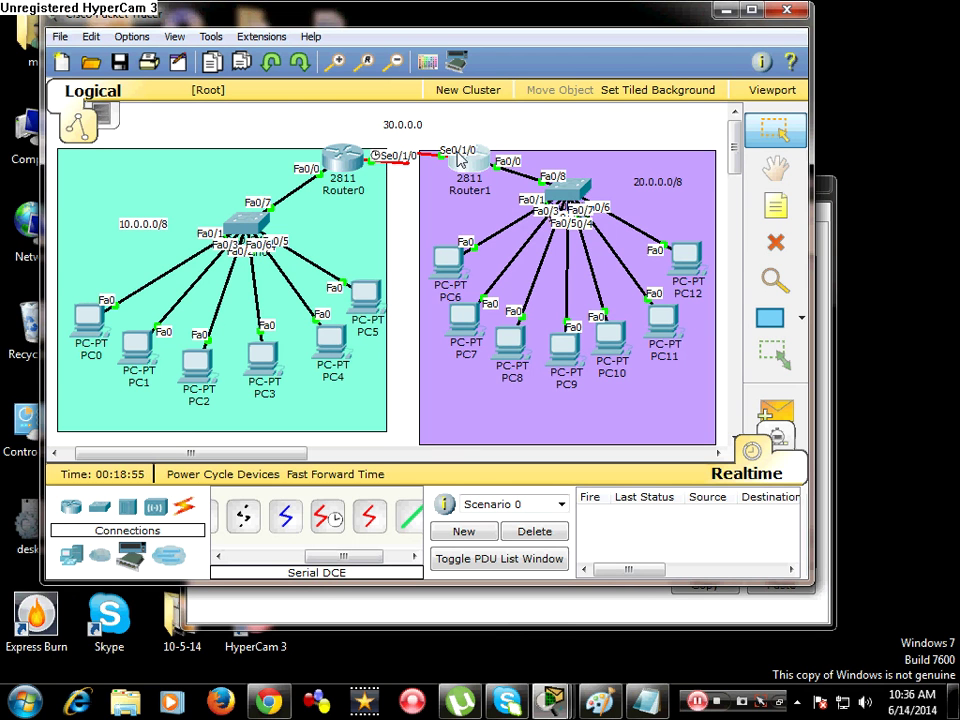
Step: Open Router0's command line and enter configuration mode for its serial interface with inter ser 0/1/0
left_click(345, 157)
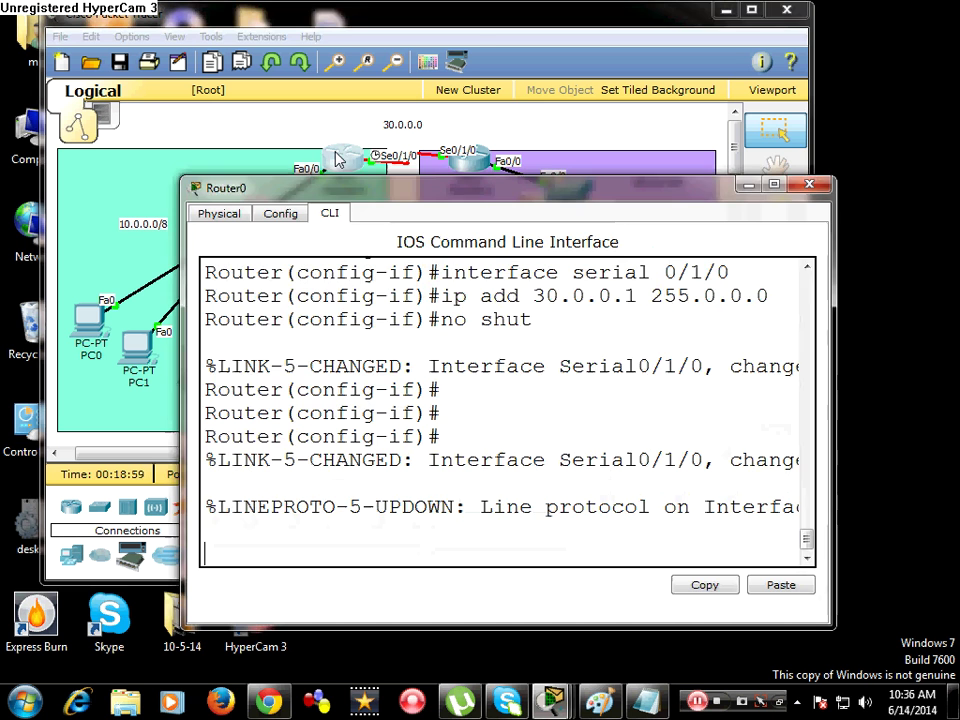
left_click_drag(435, 193, 442, 136)
left_click(401, 307)
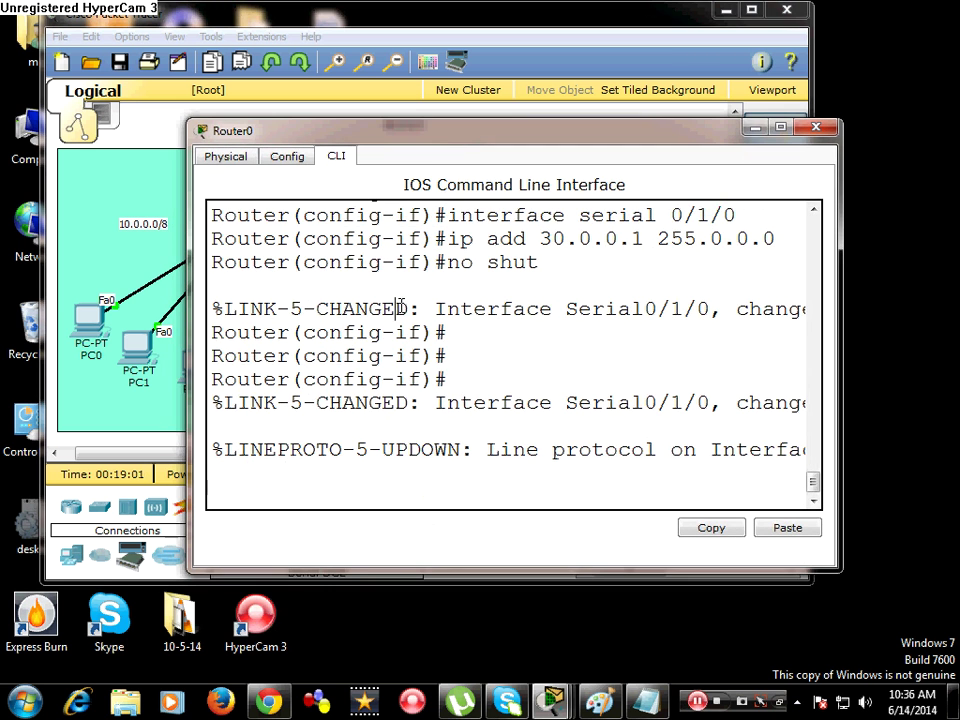
key("Return")
key("Return")
key("Return")
key("Return")
key("Return")
key("Return")
type("i")
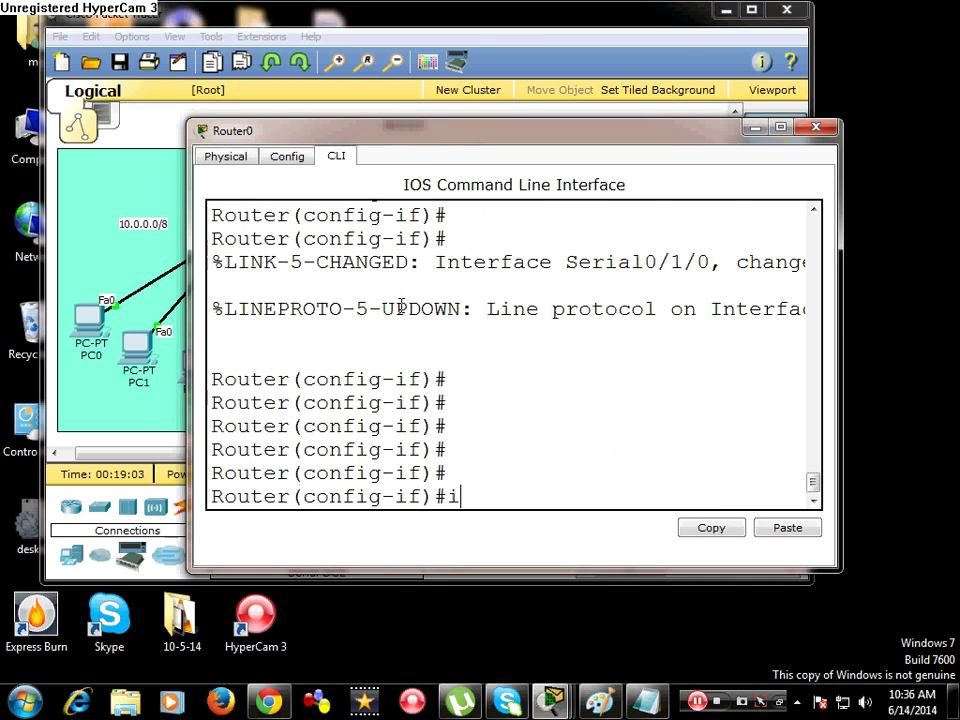
type("nter")
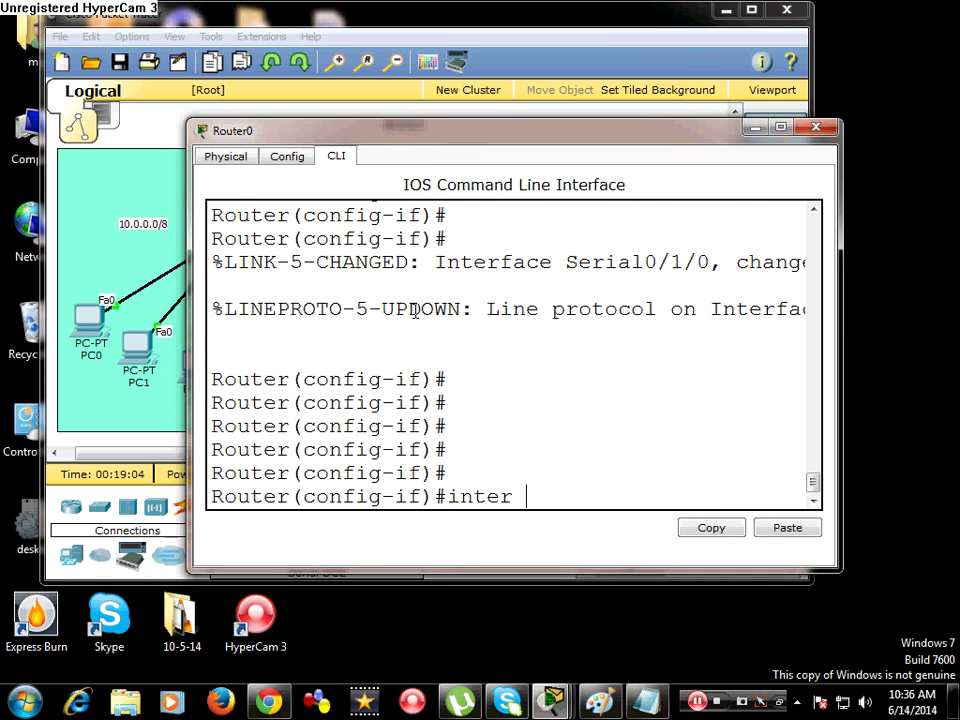
left_click(355, 92)
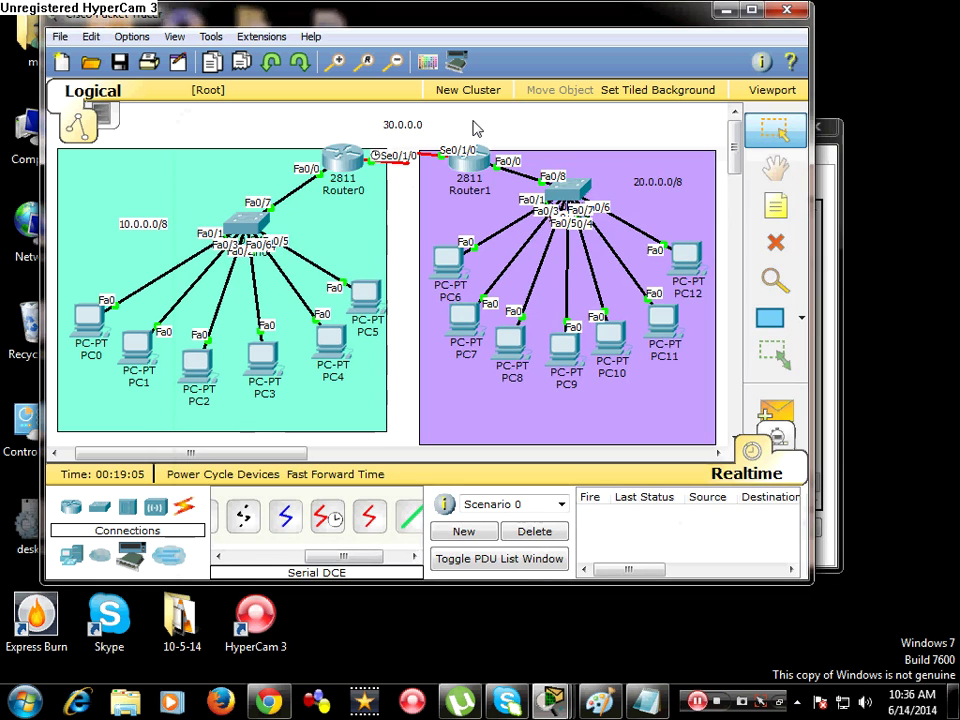
left_click(364, 160)
type("se")
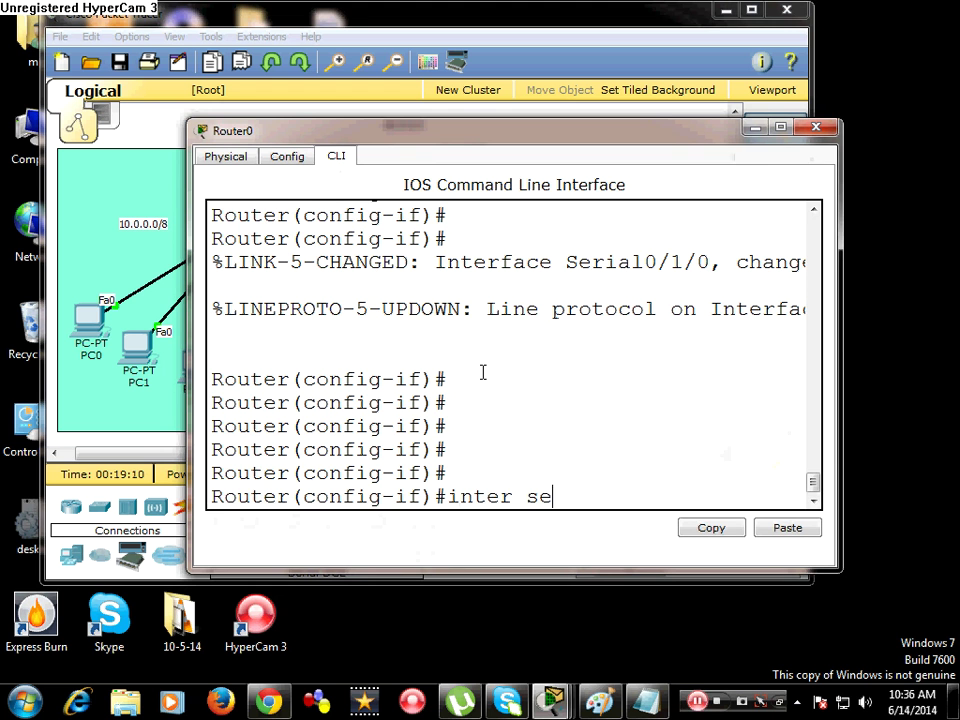
type("r 0/1/")
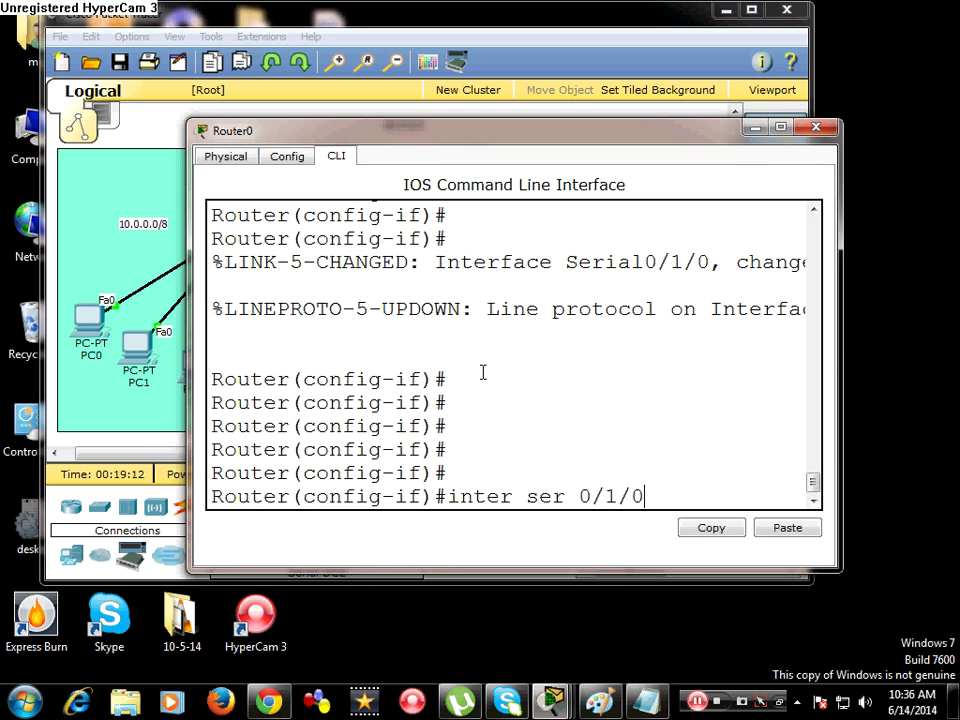
type("0")
key("Return")
Step: List the clock rates available for the serial interface with clock rate ?
type("config-if)#c")
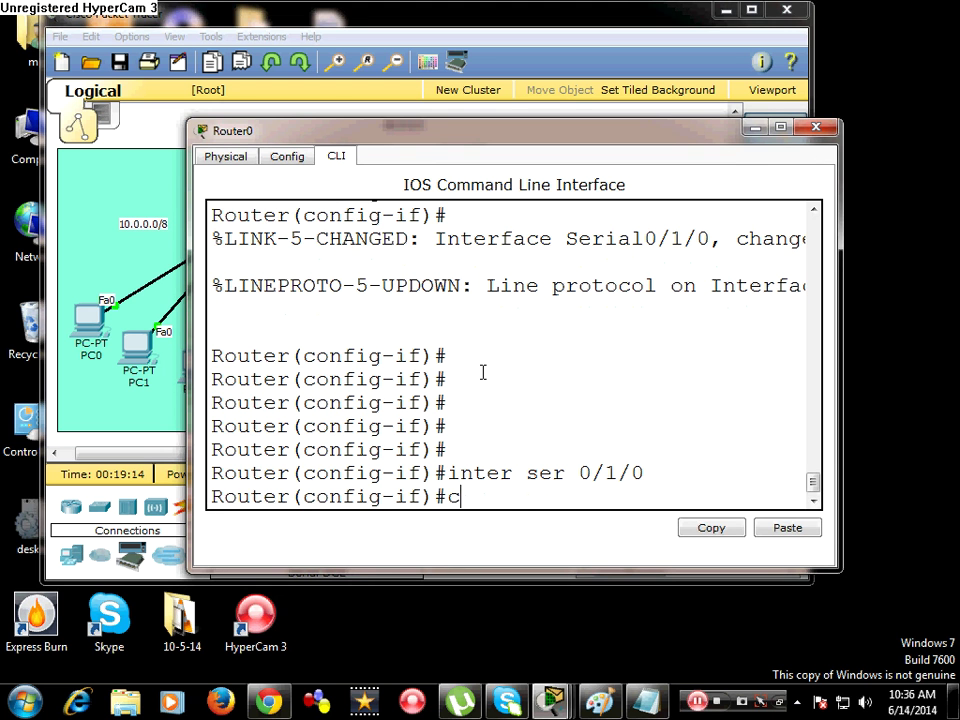
type("l")
key("Tab")
type("ra")
key("Tab")
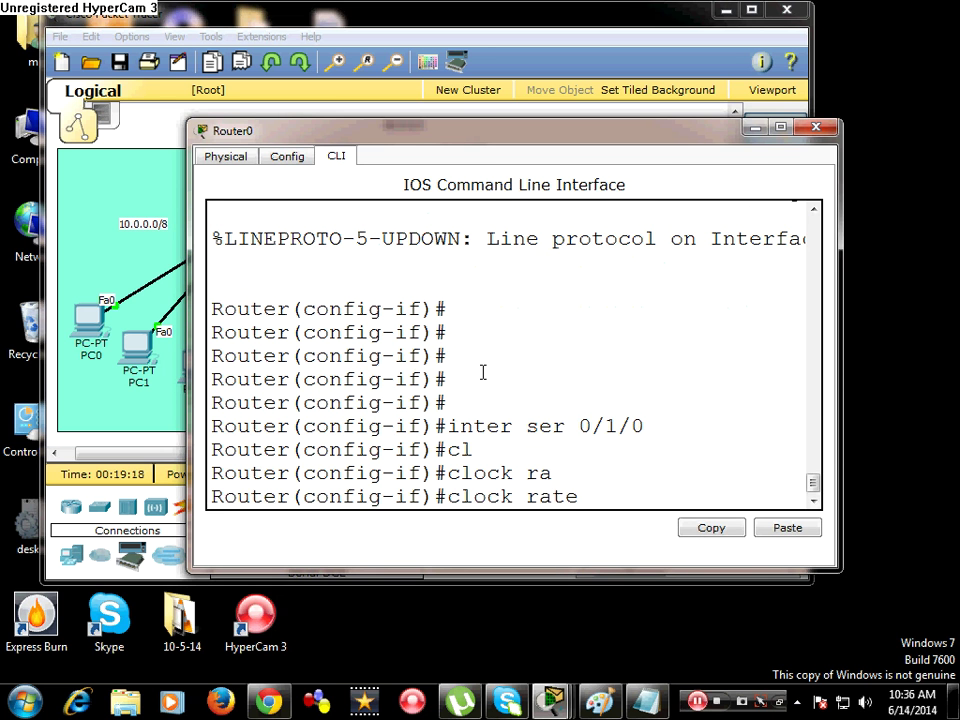
key("question")
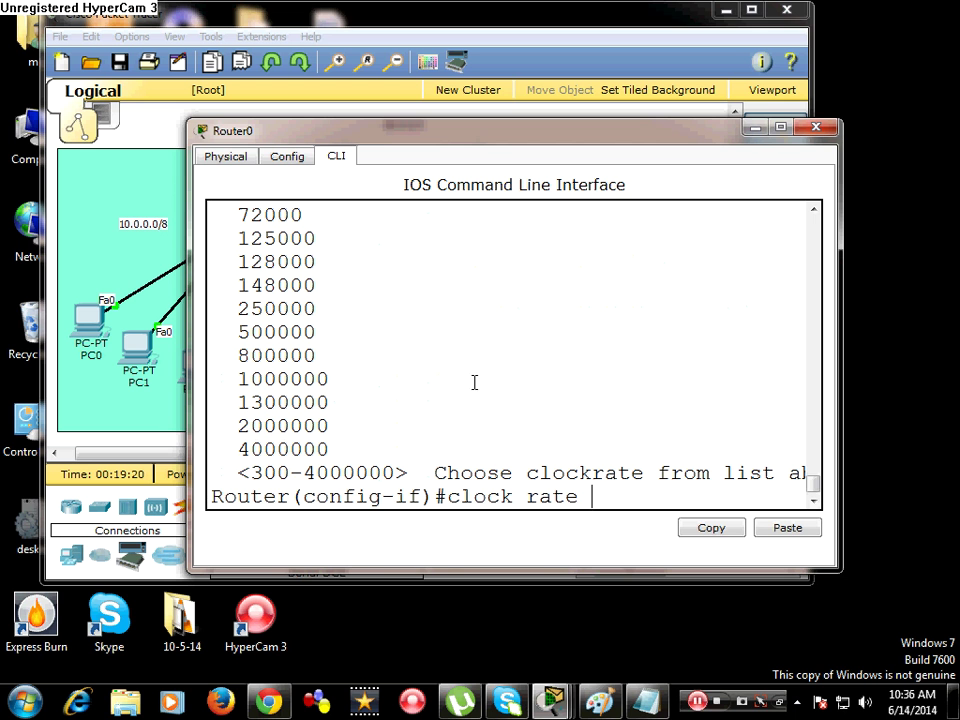
Step: Pick 64000 from the listed speeds and set the serial interface's clock rate with clock rate 64000
left_click_drag(505, 124, 505, 3)
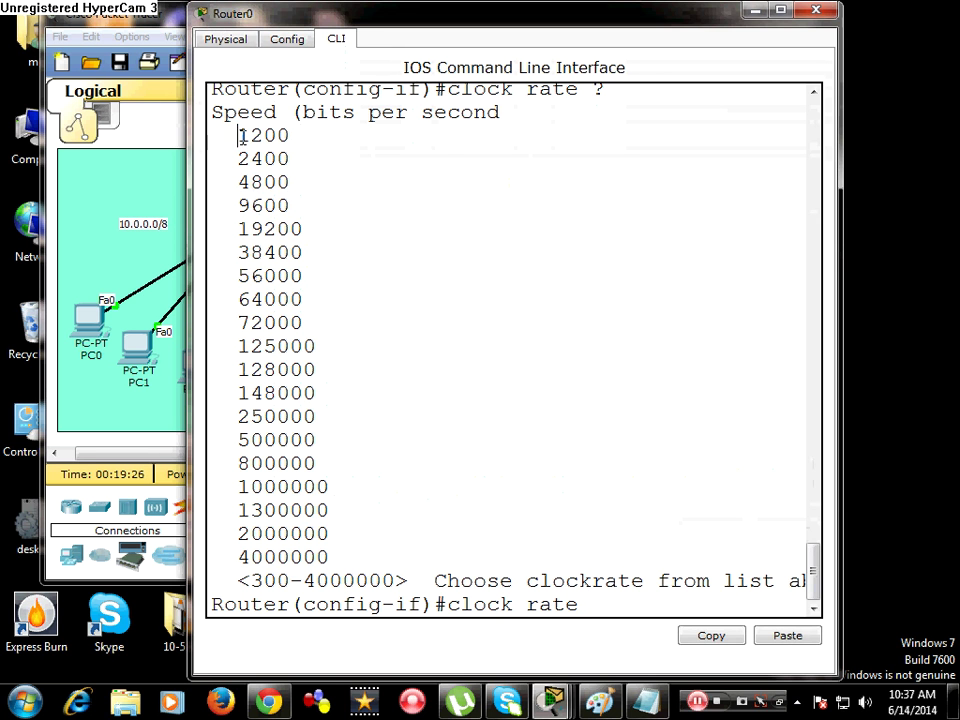
left_click_drag(240, 137, 344, 556)
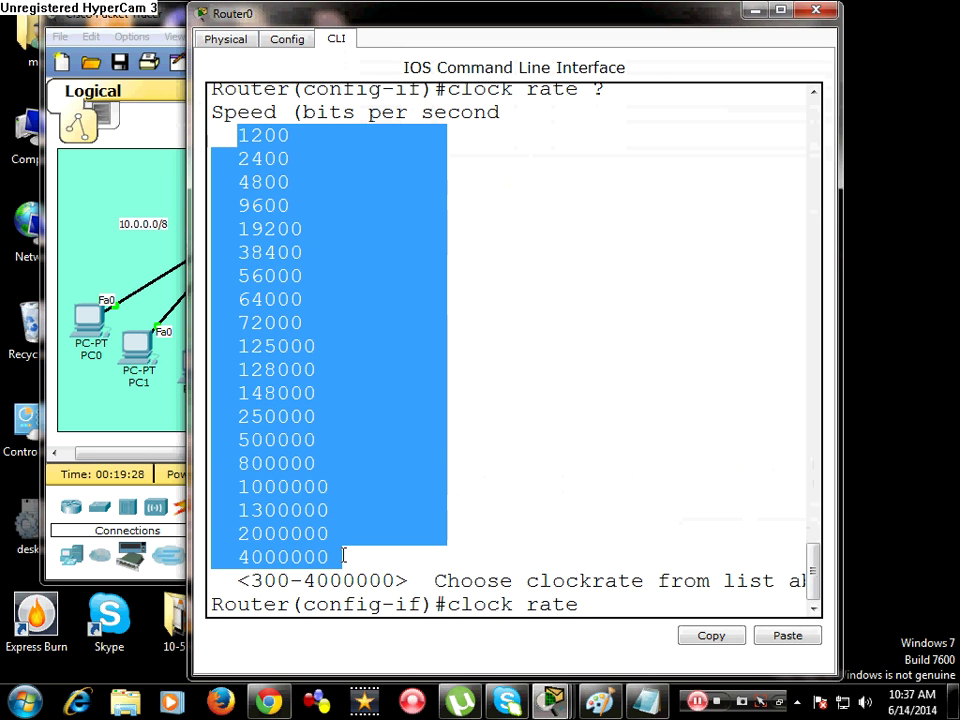
left_click(357, 392)
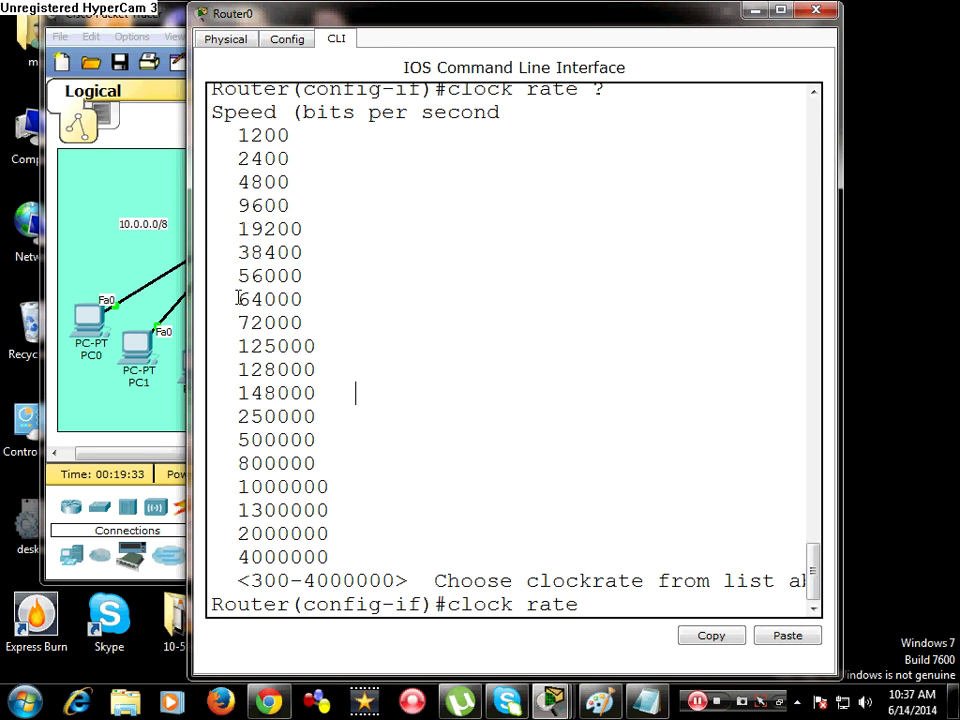
left_click_drag(238, 298, 304, 299)
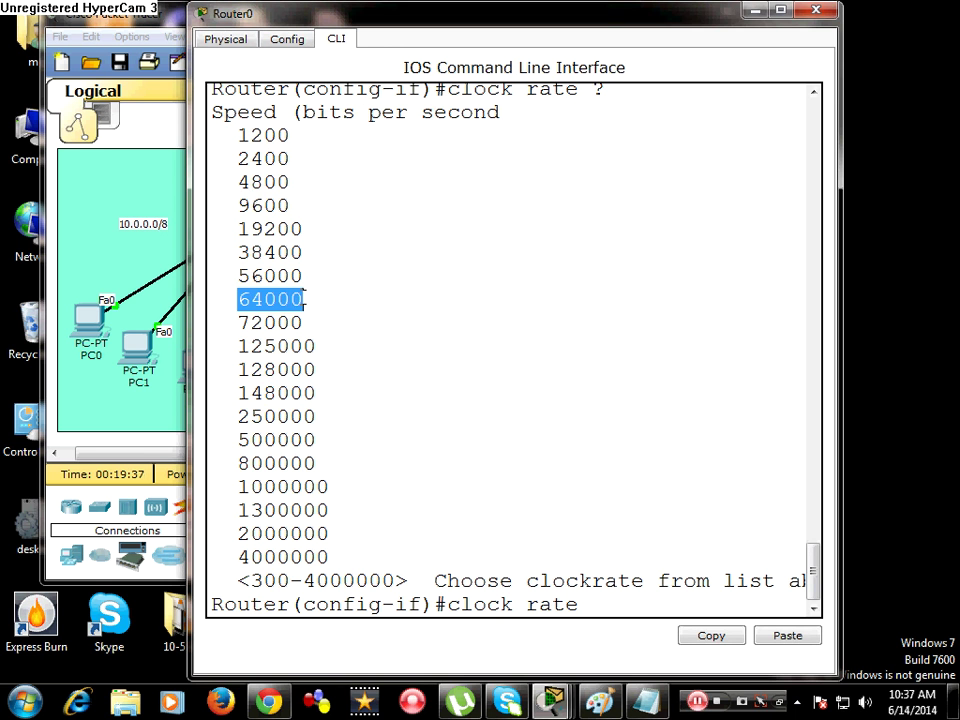
left_click(647, 532)
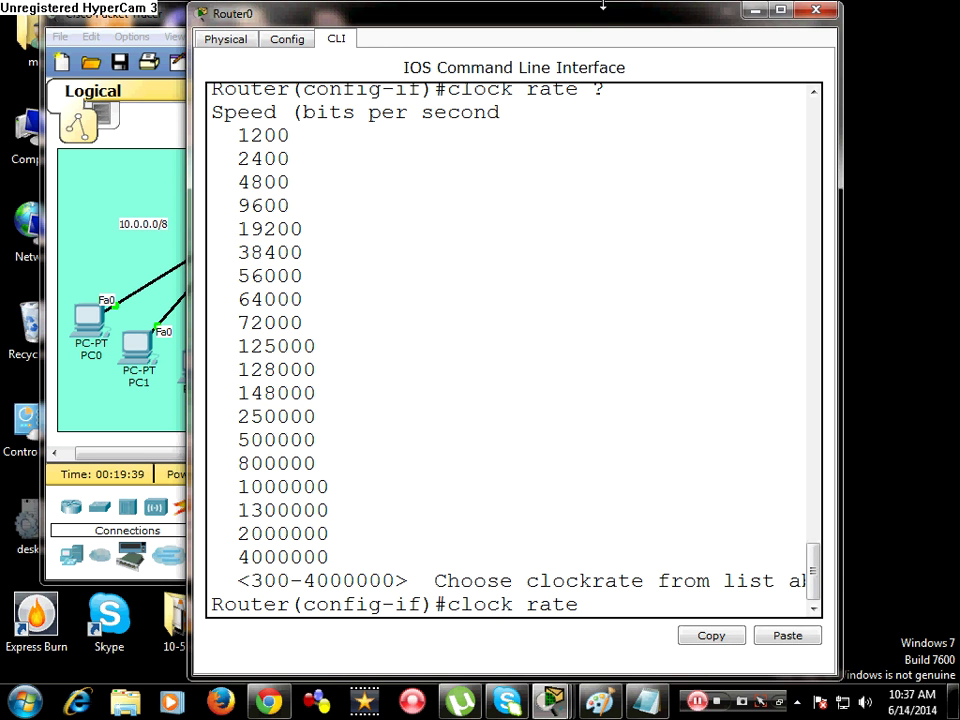
left_click_drag(603, 4, 585, 99)
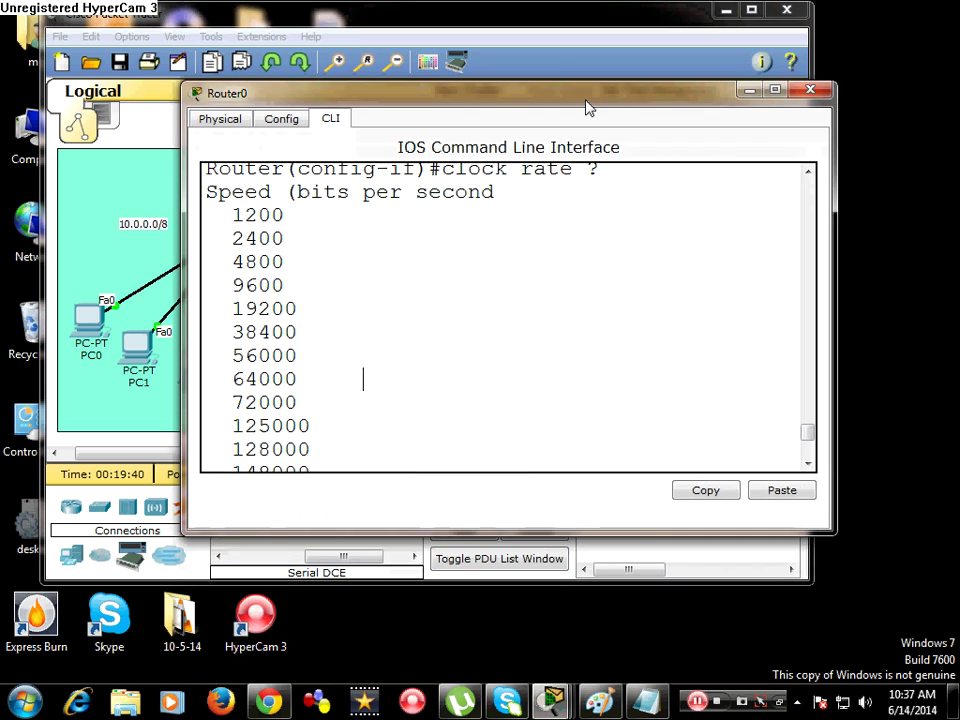
left_click(536, 221)
type("64")
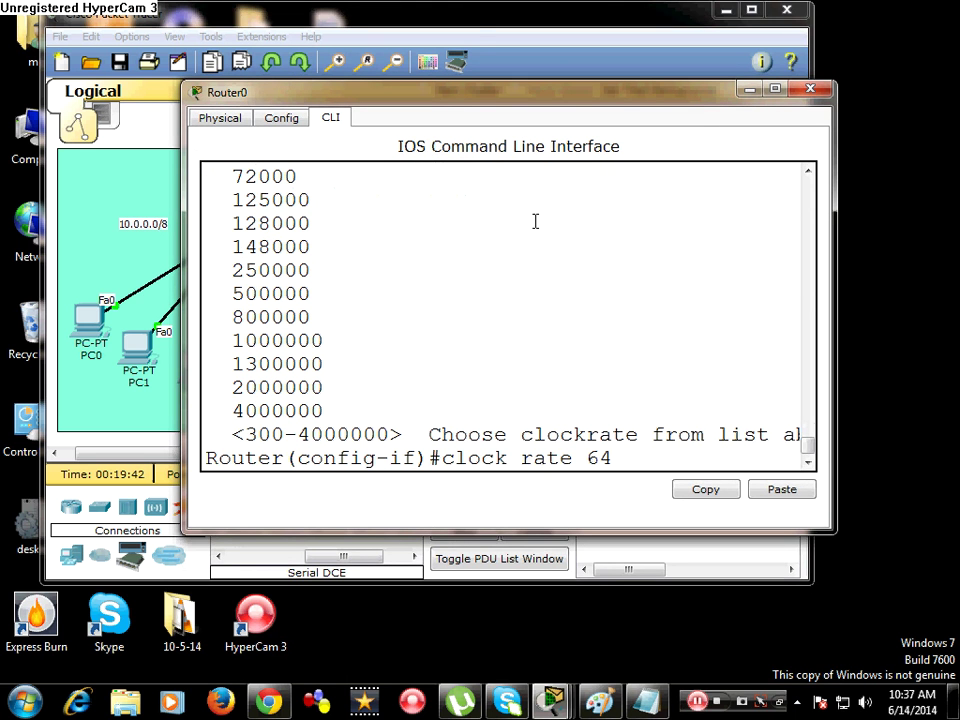
type("000")
key("Return")
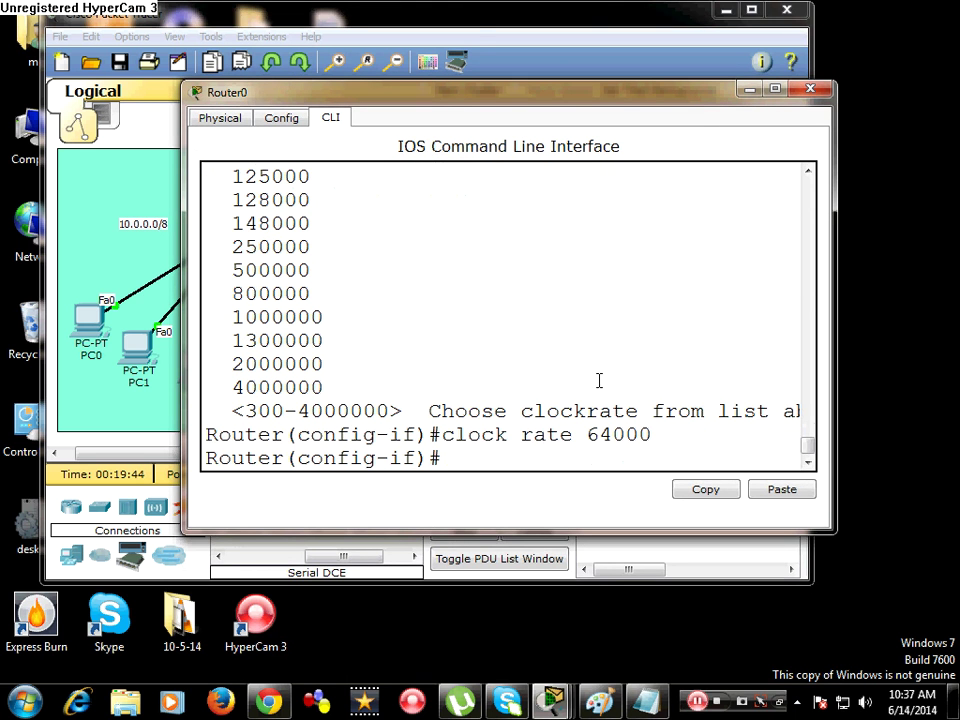
Step: Copy the clock rate 64000 command line from Router0 and paste it into Notepad below the no shutdown line
left_click_drag(583, 435, 206, 436)
right_click(293, 434)
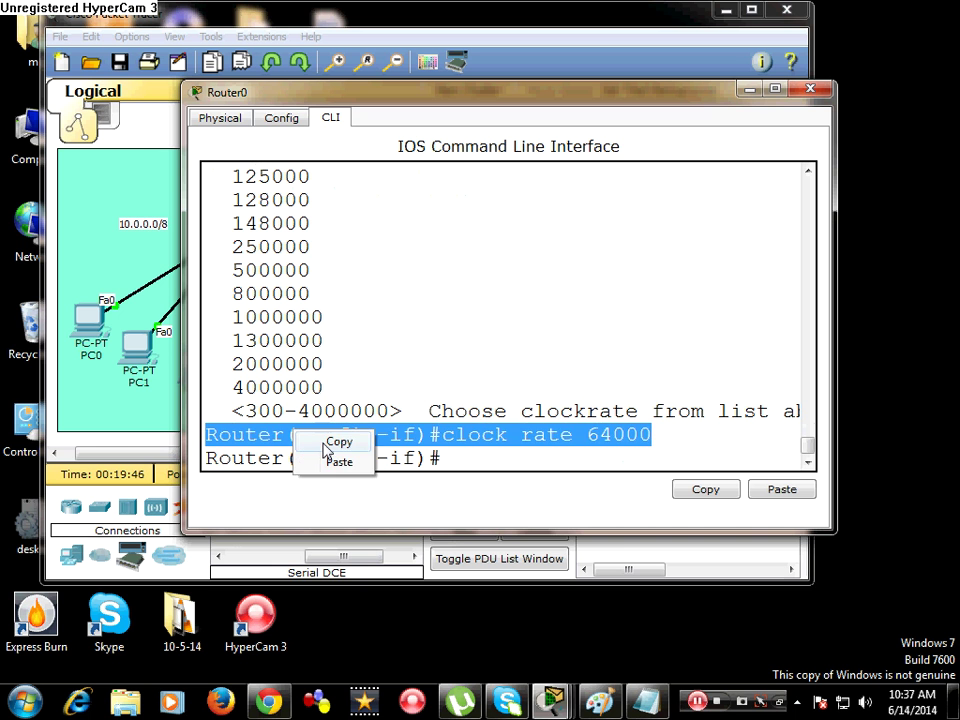
left_click(339, 442)
left_click(645, 700)
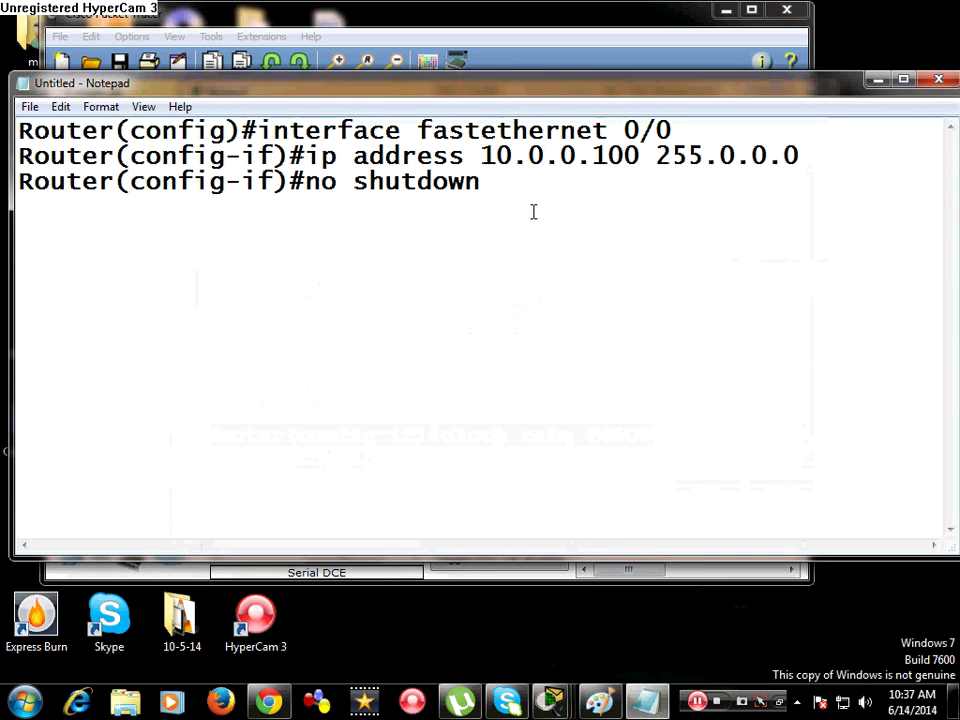
key("ctrl+v")
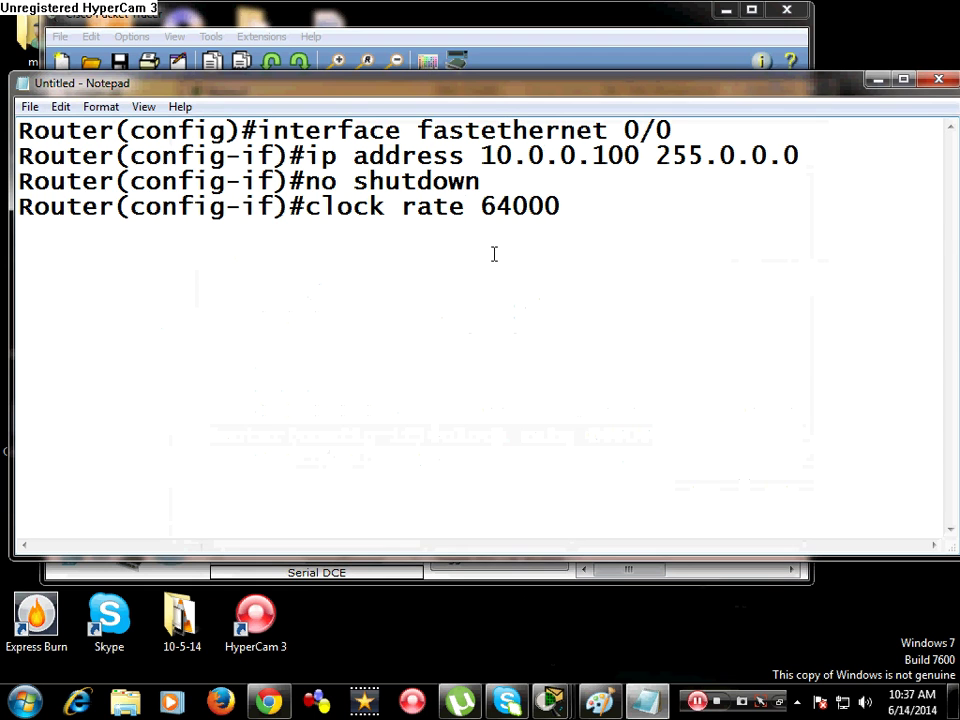
left_click_drag(111, 221, 570, 216)
left_click(557, 276)
Step: Switch back to Router0 in Packet Tracer and review the clock rate ? command with its list of speeds
left_click(447, 43)
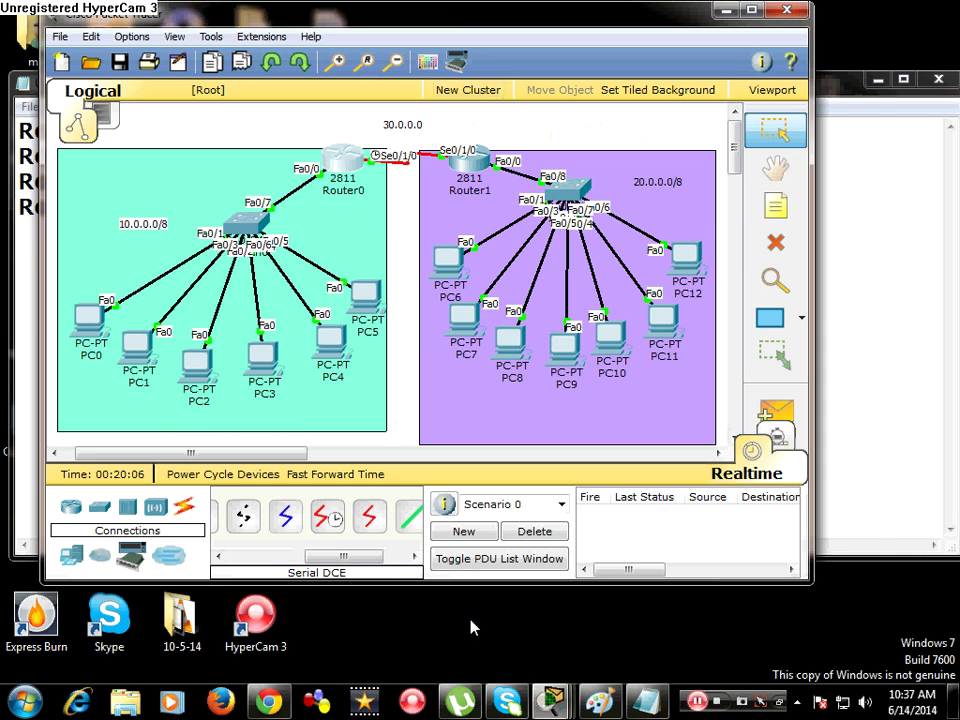
mouse_move(549, 703)
left_click(568, 617)
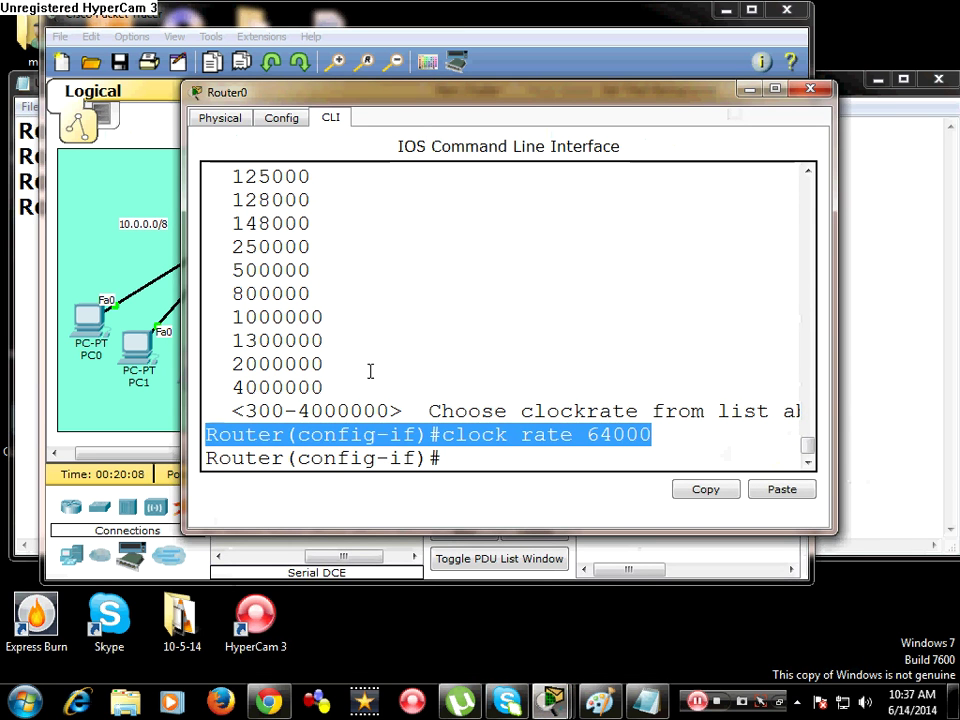
scroll(479, 414, "up", 1)
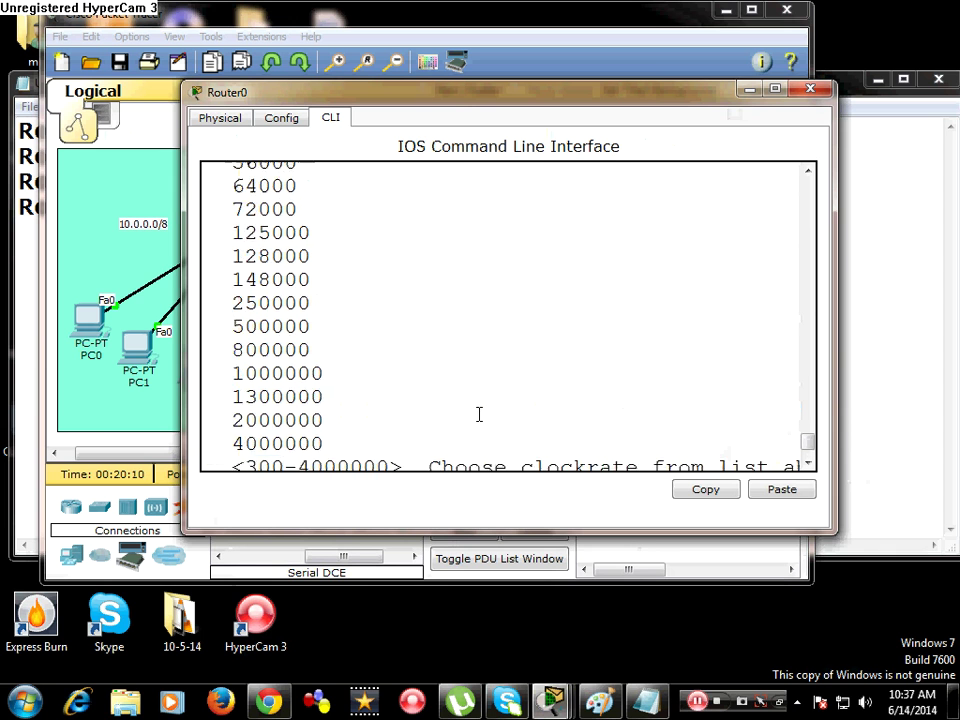
scroll(479, 414, "up", 3)
left_click_drag(205, 221, 557, 203)
left_click(468, 205)
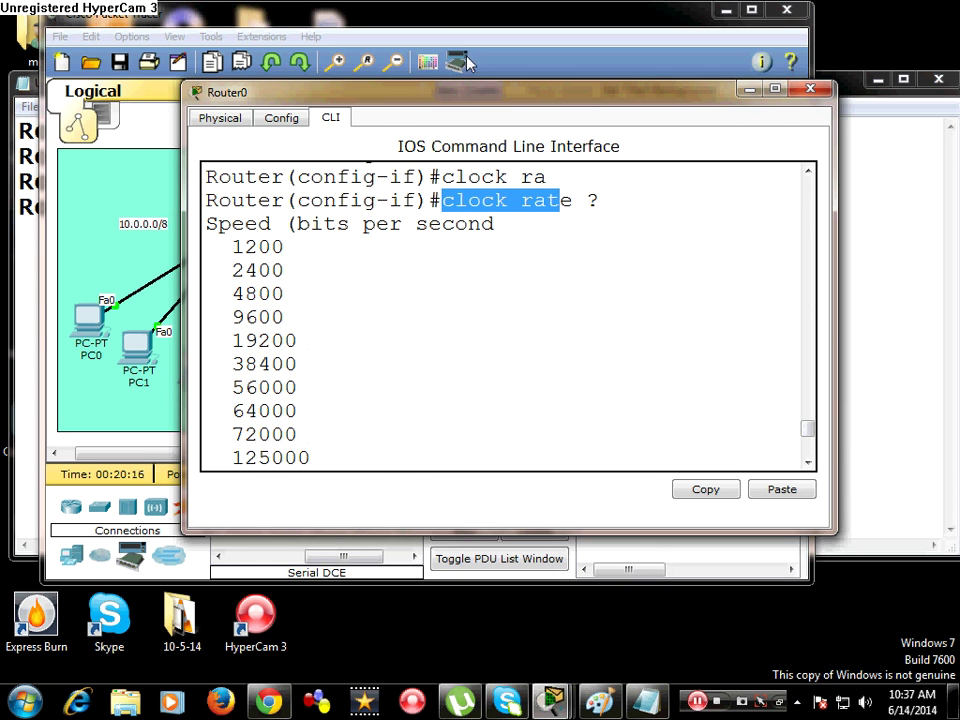
left_click(458, 22)
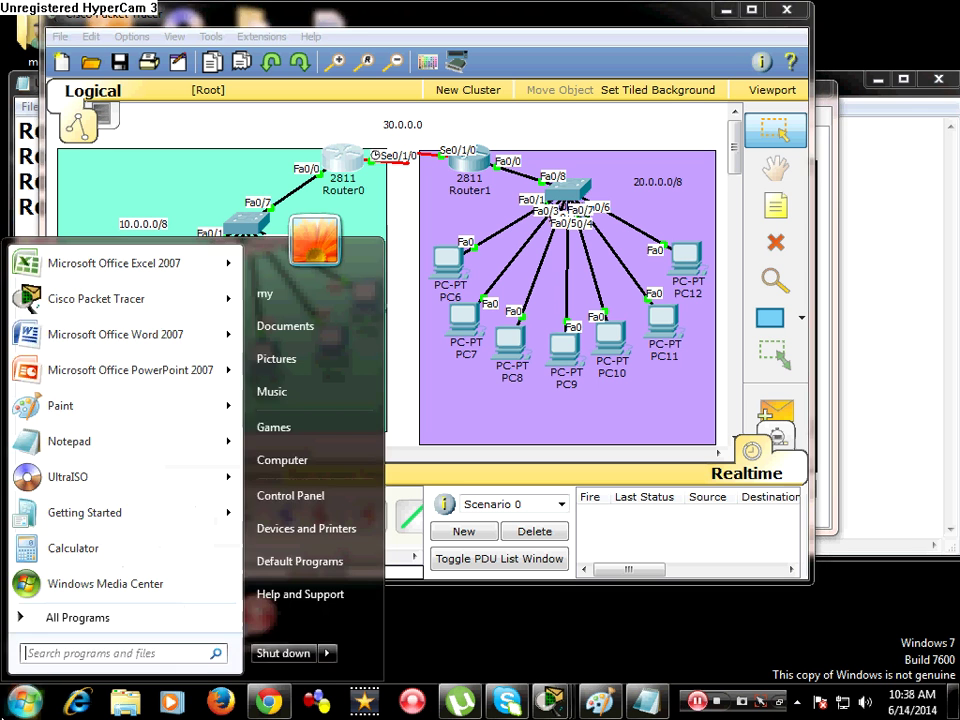
Step: Switch to Paint by searching for it with "pa", and enlarge the blank canvas to about 902 × 374 px
key("super")
type("panit")
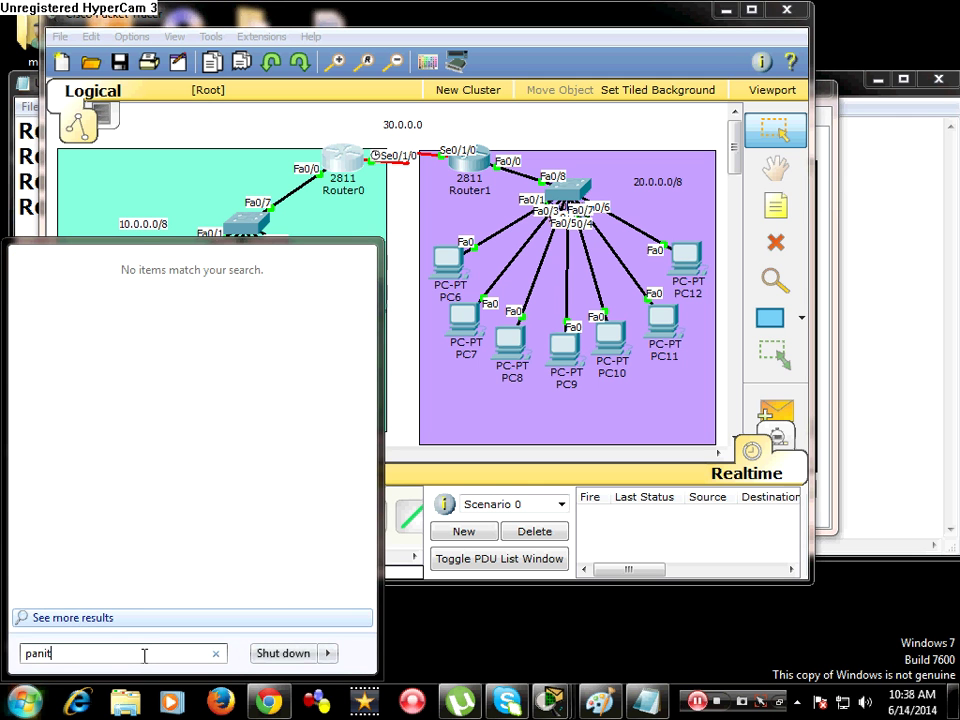
key("BackSpace")
key("BackSpace")
key("BackSpace")
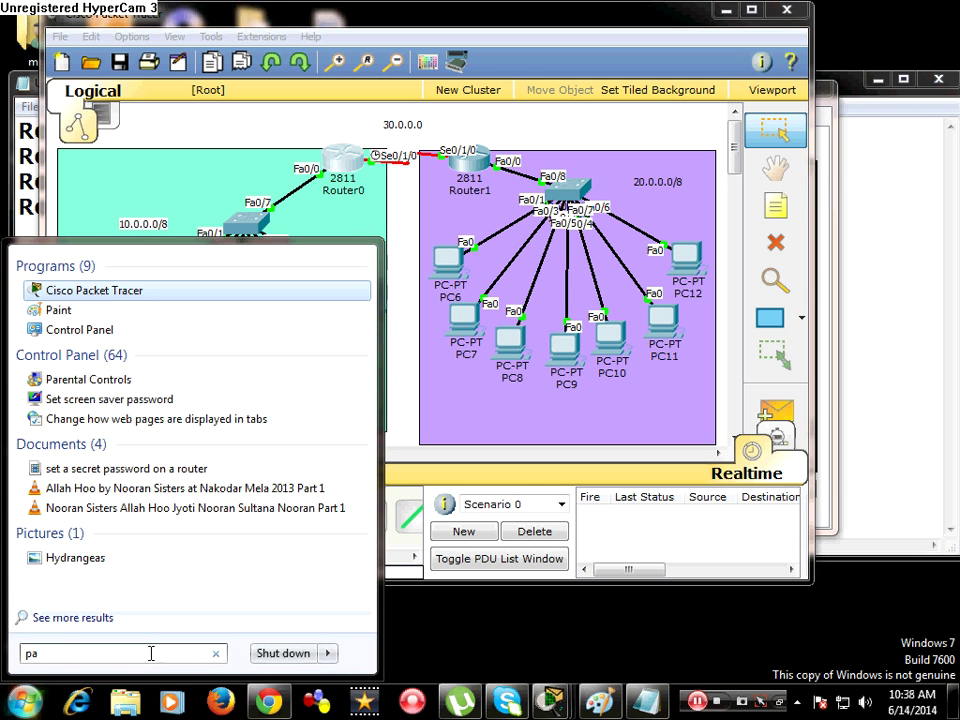
left_click(64, 312)
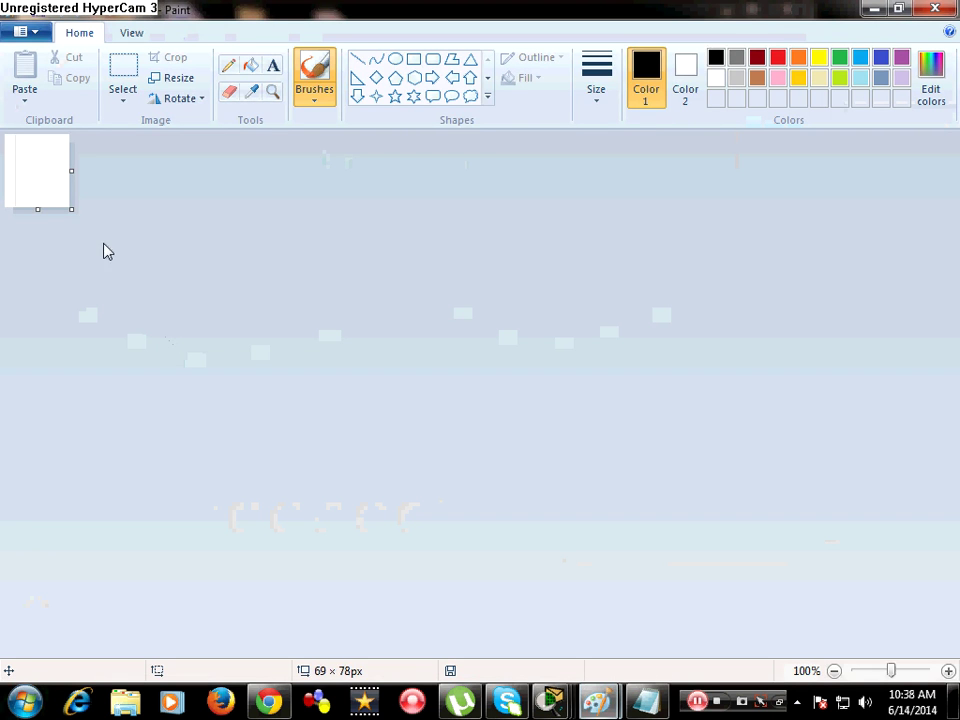
left_click_drag(70, 212, 853, 487)
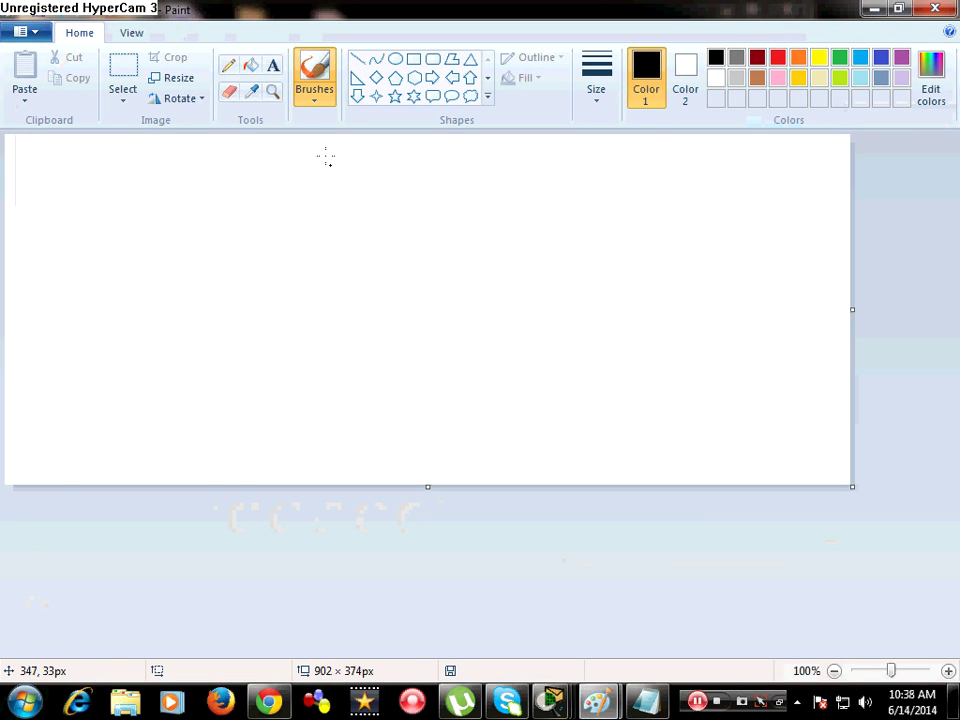
Step: Draw an ellipse about 68 × 81 px, a wide rectangle below it, and a row of three small rectangles underneath
left_click(396, 59)
left_click_drag(145, 174, 213, 255)
left_click(413, 59)
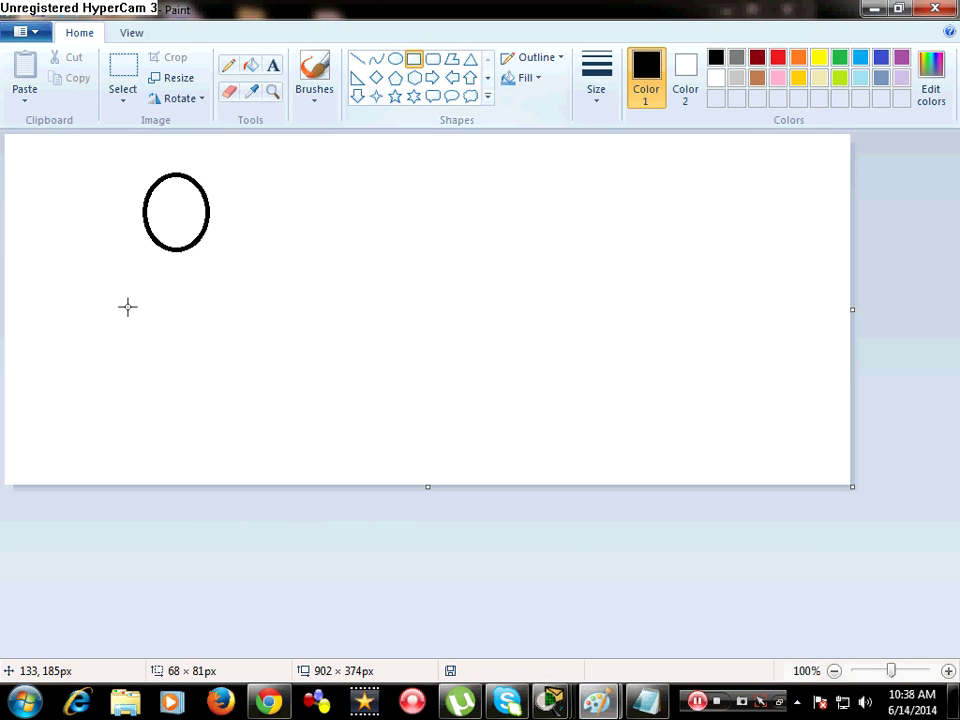
left_click_drag(104, 306, 252, 349)
mouse_move(80, 407)
left_mouse_down()
mouse_move(117, 443)
mouse_move(194, 444)
left_mouse_up()
left_click_drag(220, 400, 268, 432)
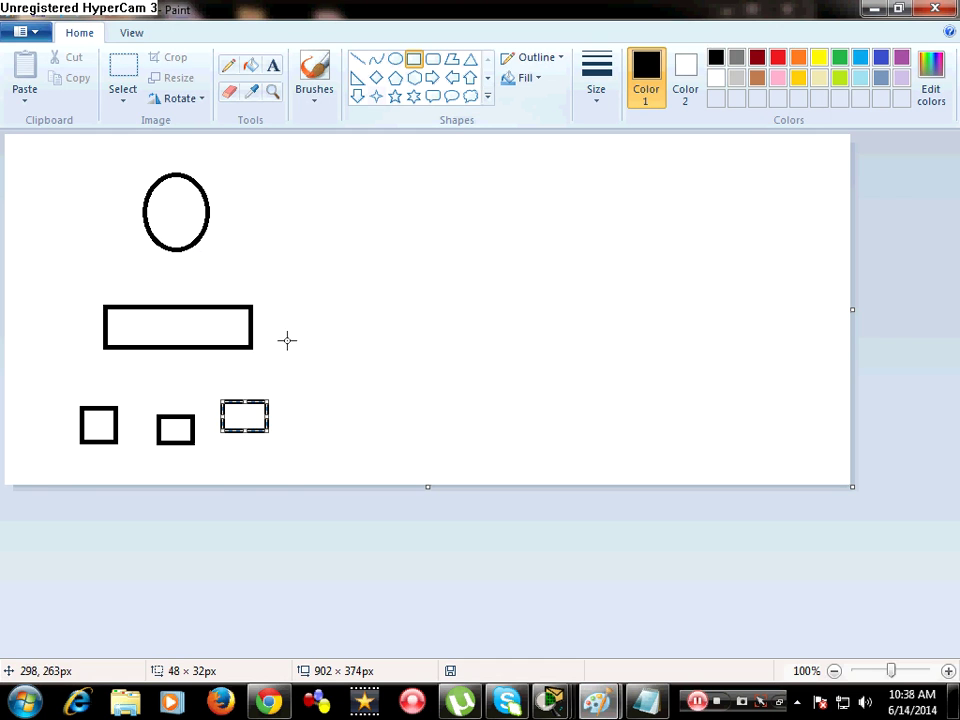
Step: Draw straight lines connecting the three small rectangles to the wide rectangle, and the wide rectangle to the ellipse
left_click(357, 59)
left_click_drag(101, 413, 129, 331)
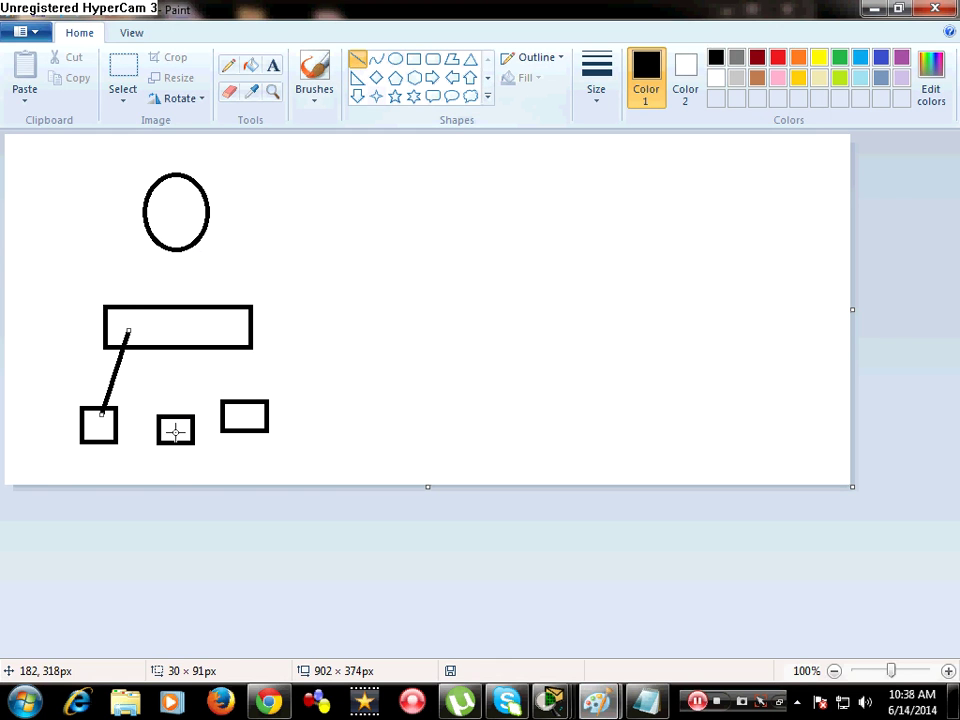
left_click_drag(176, 430, 176, 342)
left_click_drag(251, 412, 176, 220)
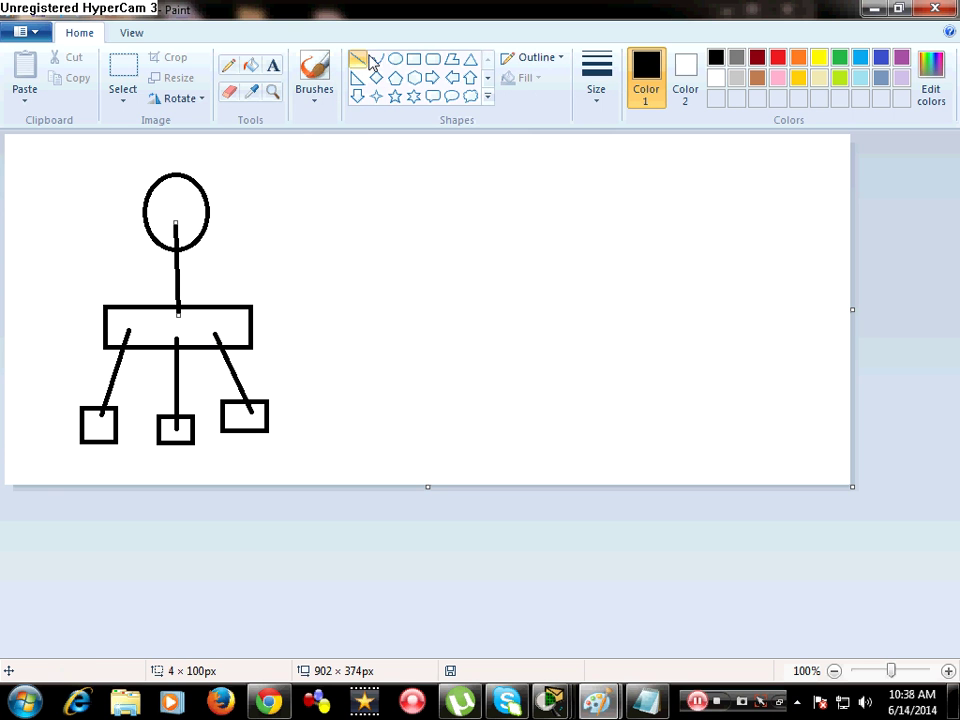
Step: Select the whole ellipse-and-rectangles diagram and place two copies of it to the right, forming a row of three
left_click(123, 80)
left_click_drag(259, 141, 214, 402)
left_click_drag(291, 146, 71, 519)
left_click_drag(160, 352, 678, 341)
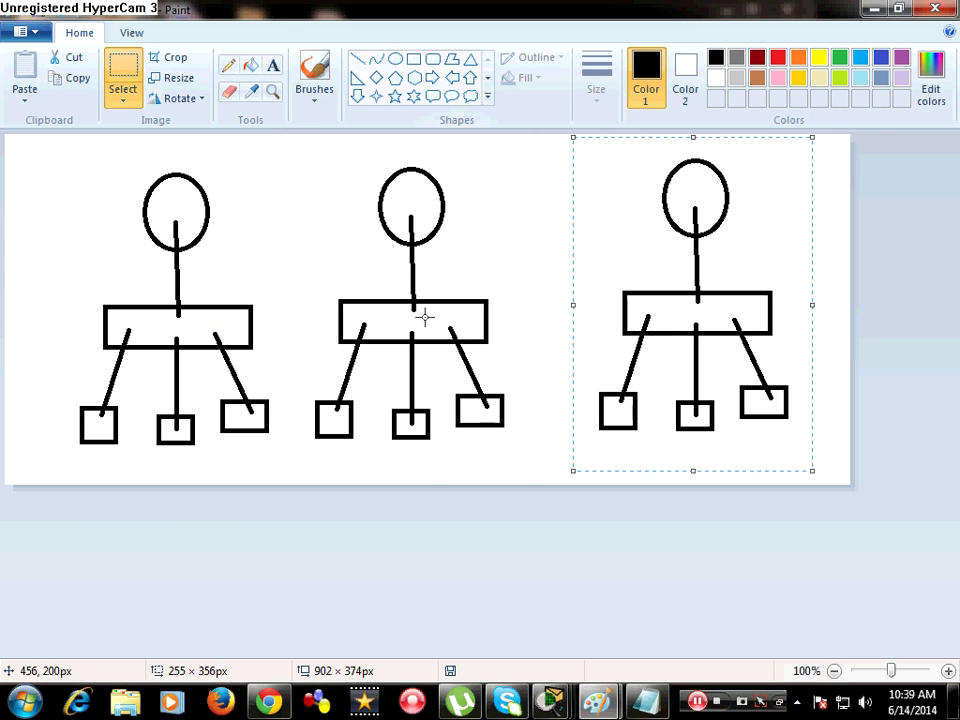
Step: Draw a red straight line about 550 × 18 px from the first ellipse across the middle one to the third
left_click(358, 62)
mouse_move(197, 206)
left_mouse_down()
mouse_move(677, 180)
mouse_move(710, 189)
left_mouse_up()
left_click(778, 57)
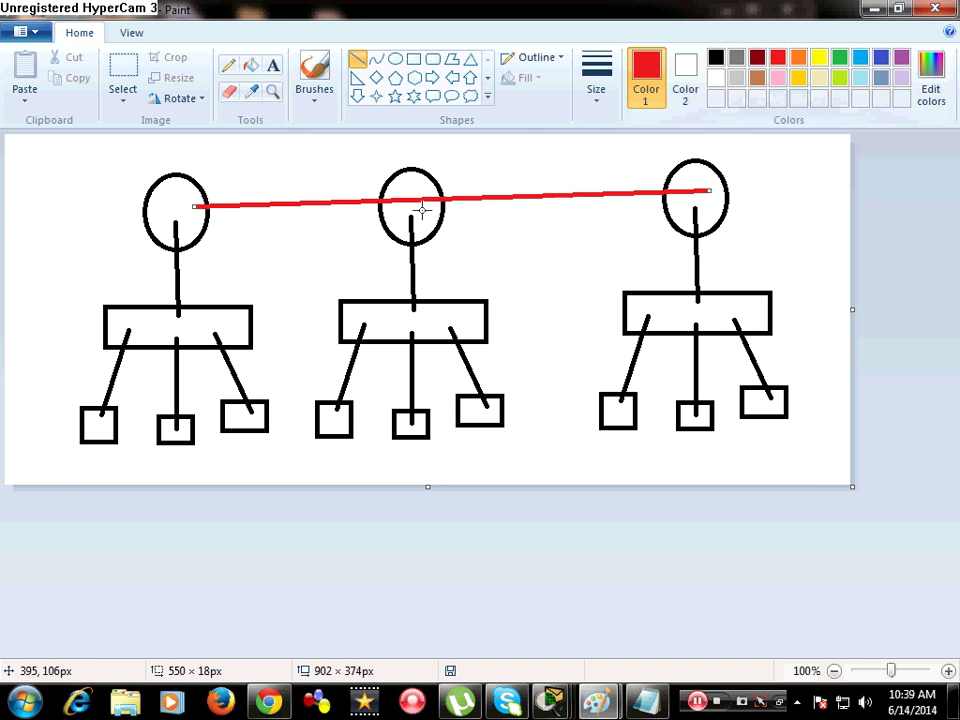
Step: Add the red text label 10.0.0.0 at font size 14 above the first diagram's wide rectangle
left_click(272, 65)
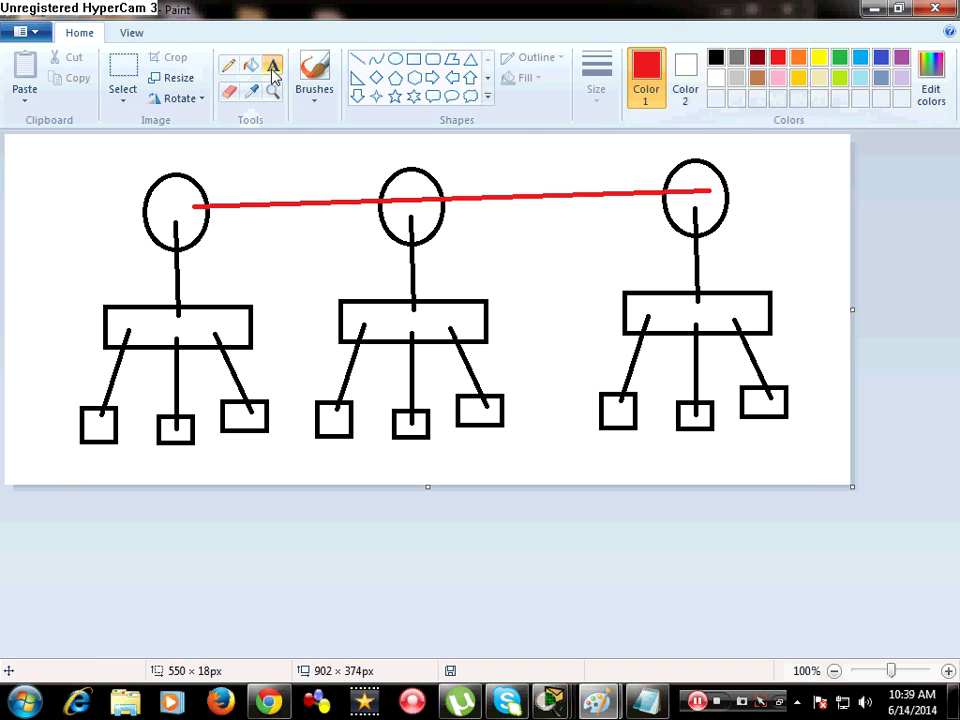
left_click(106, 267)
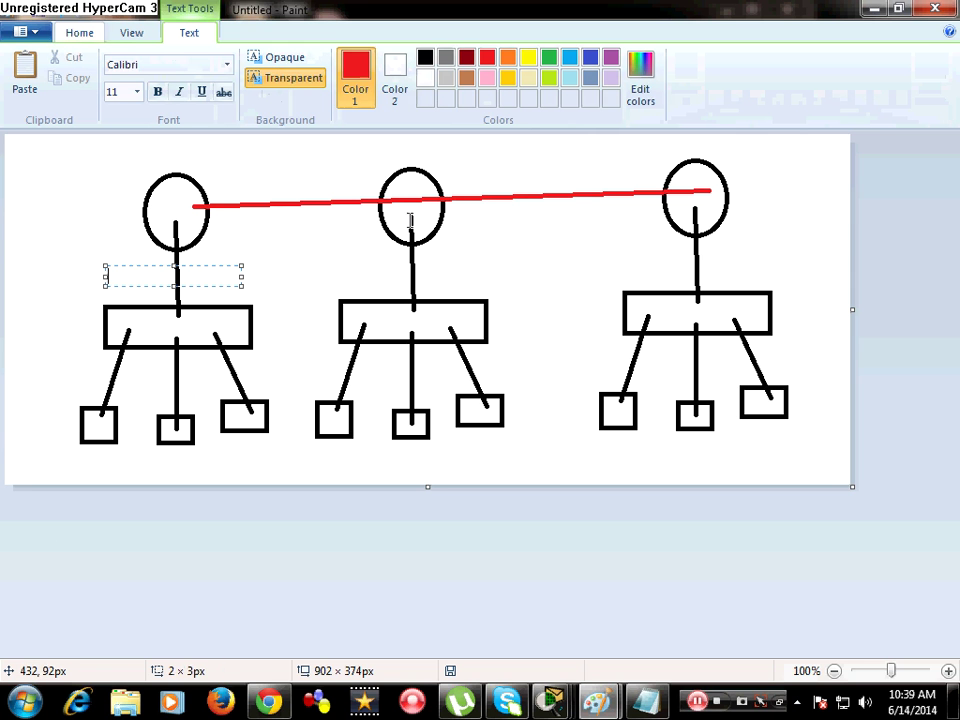
type("10.0.0.0")
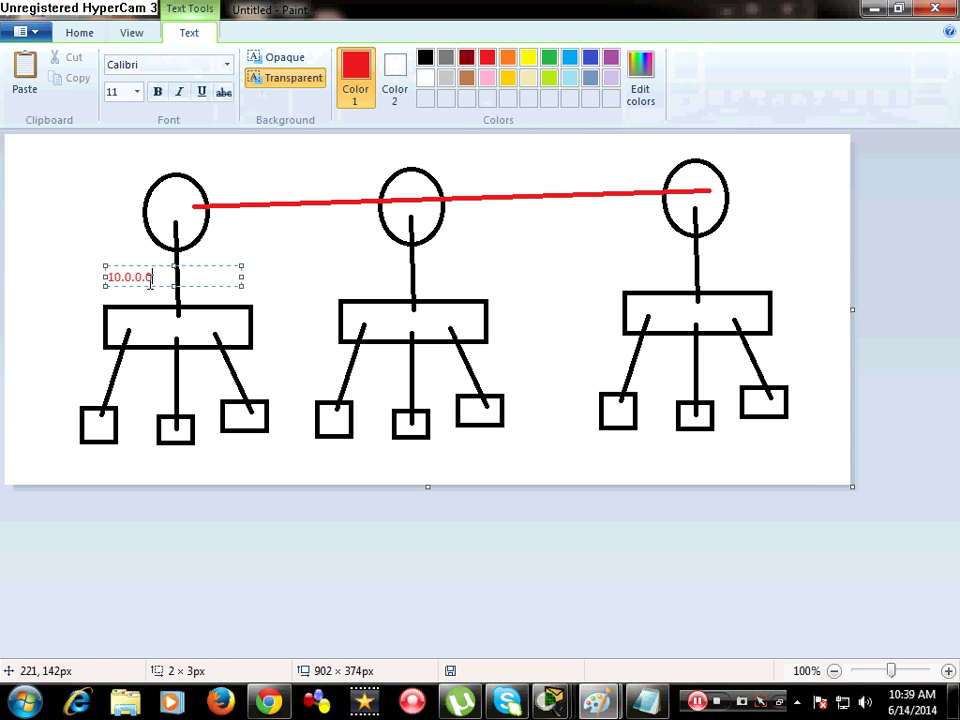
left_click_drag(228, 277, 77, 276)
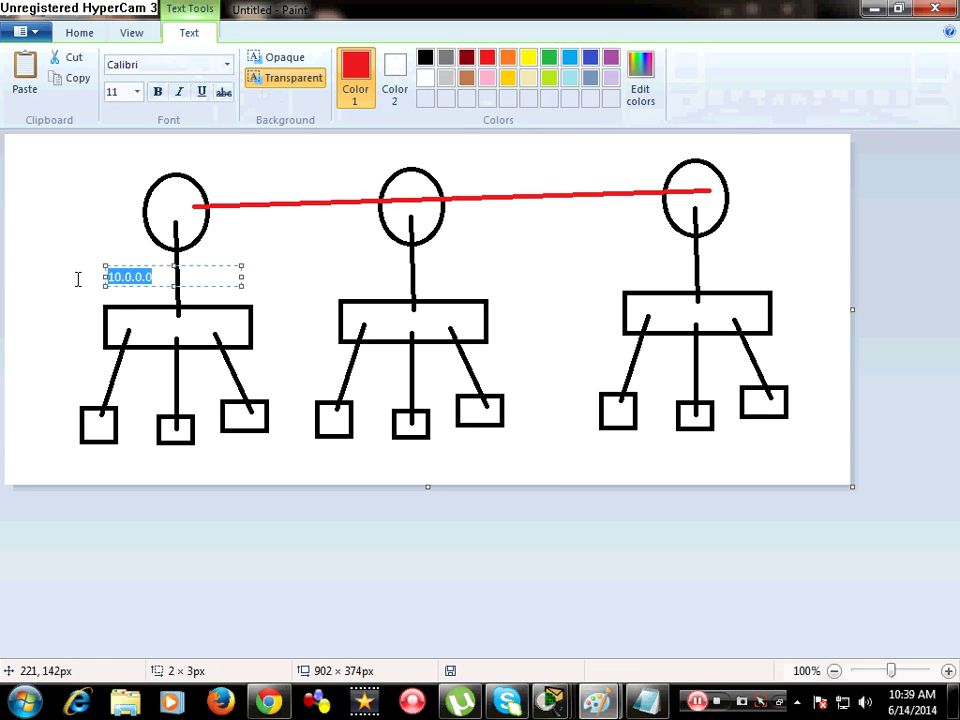
left_click(138, 91)
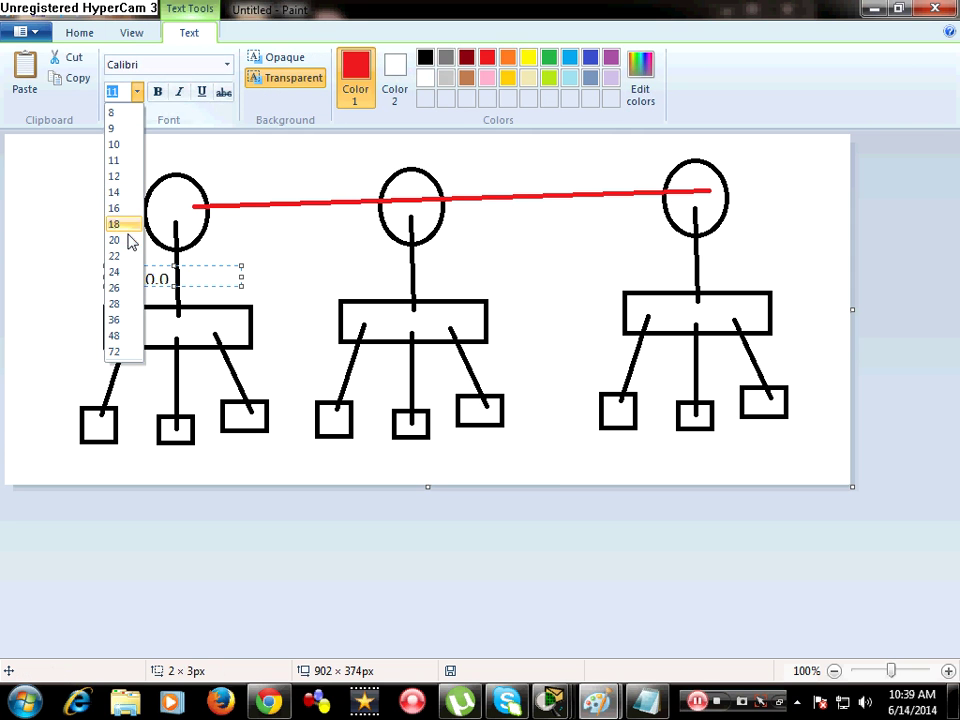
left_click(127, 193)
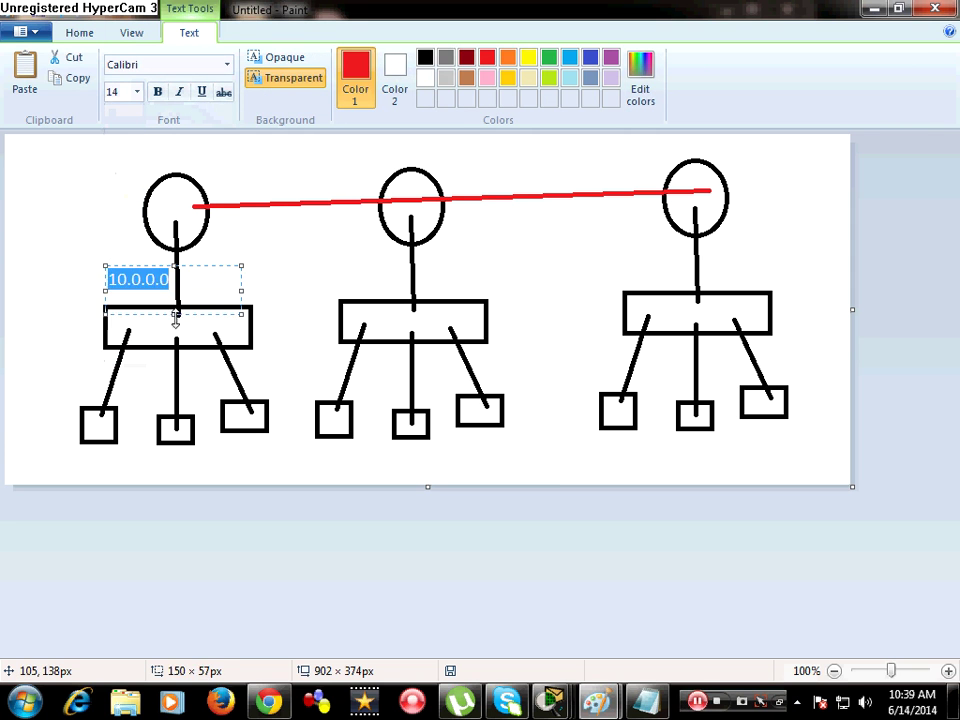
left_click(330, 281)
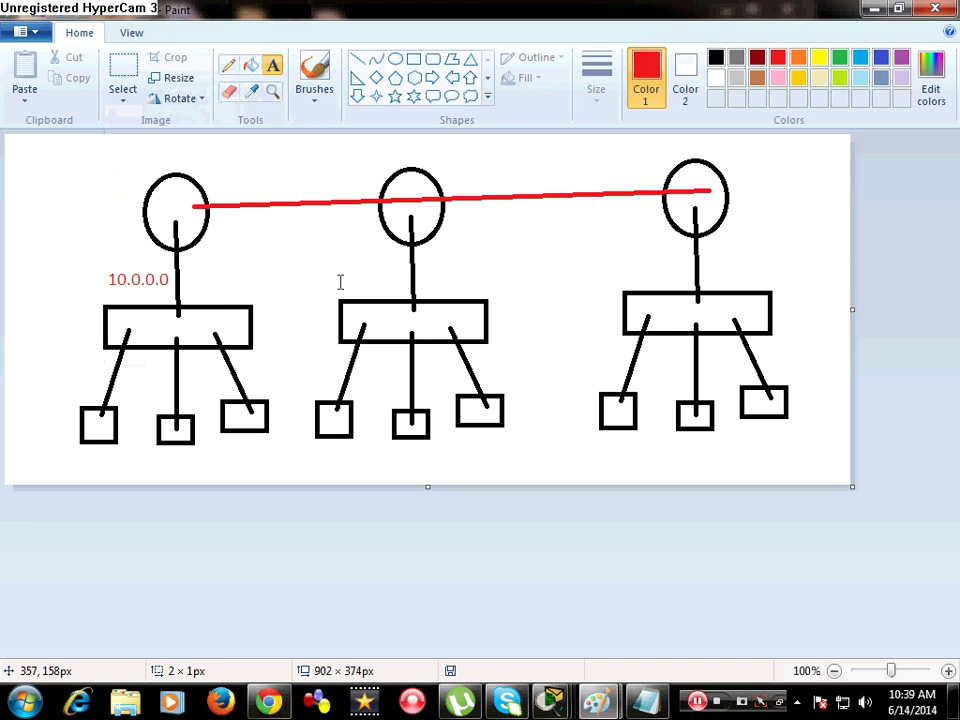
Step: Label the second diagram 20.0.0.0 and the third diagram 30.0.0.0, placing each text above the wide rectangle
left_click(338, 270)
type("20.0.")
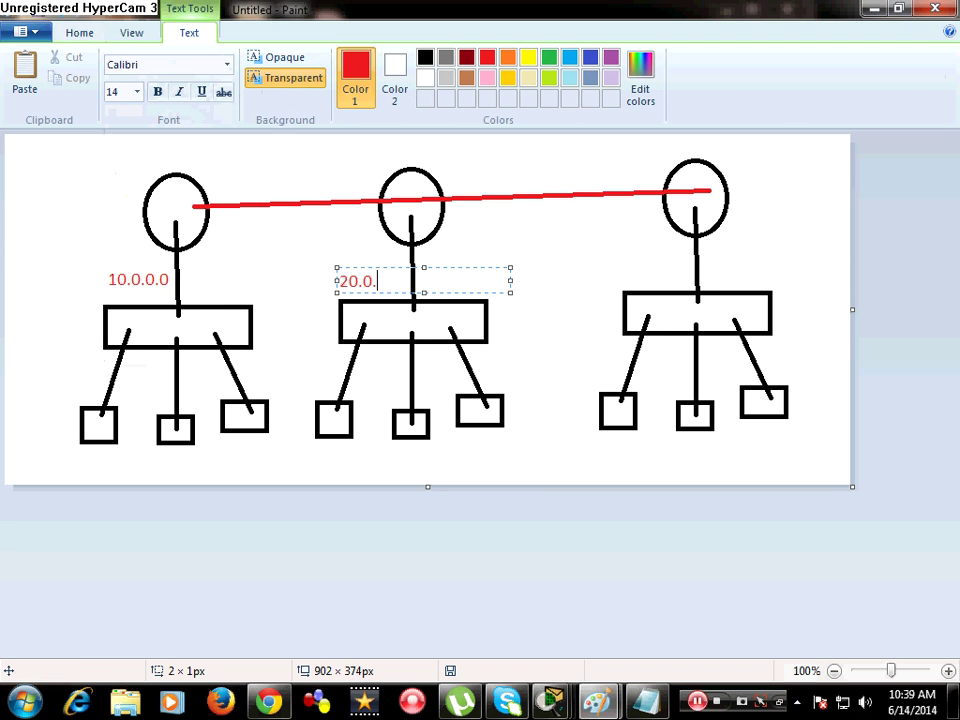
type("0.0")
left_click(607, 260)
left_click(607, 260)
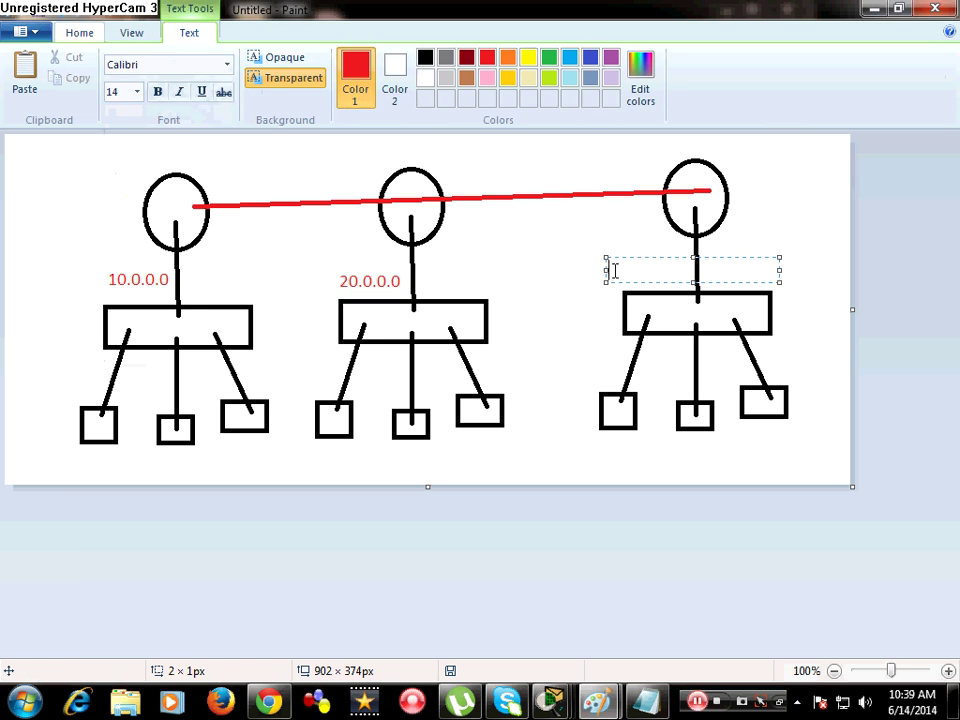
type("30.0.")
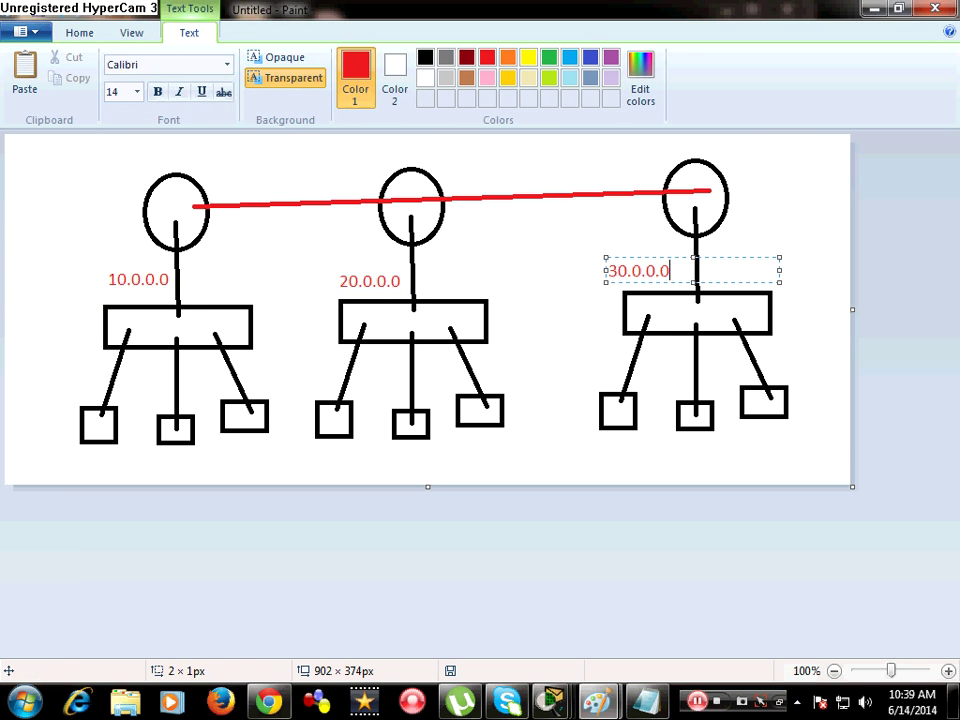
type("0.0")
Step: Label the red line 40.0.0.0 between the first two ellipses and 50.0.0.0 between the second and third
left_click(279, 176)
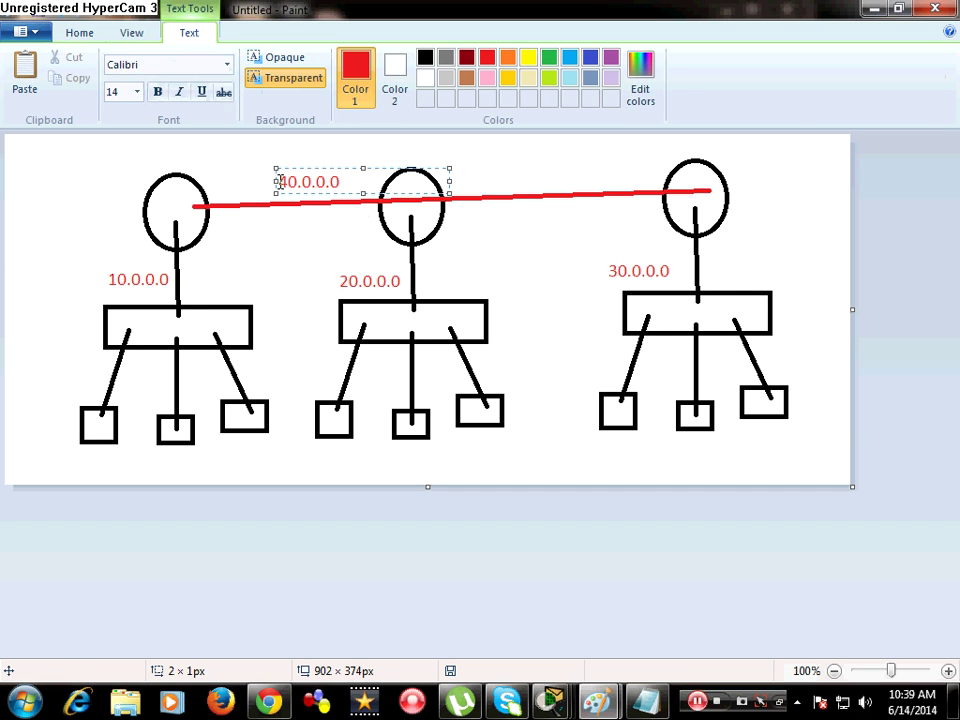
left_click(512, 170)
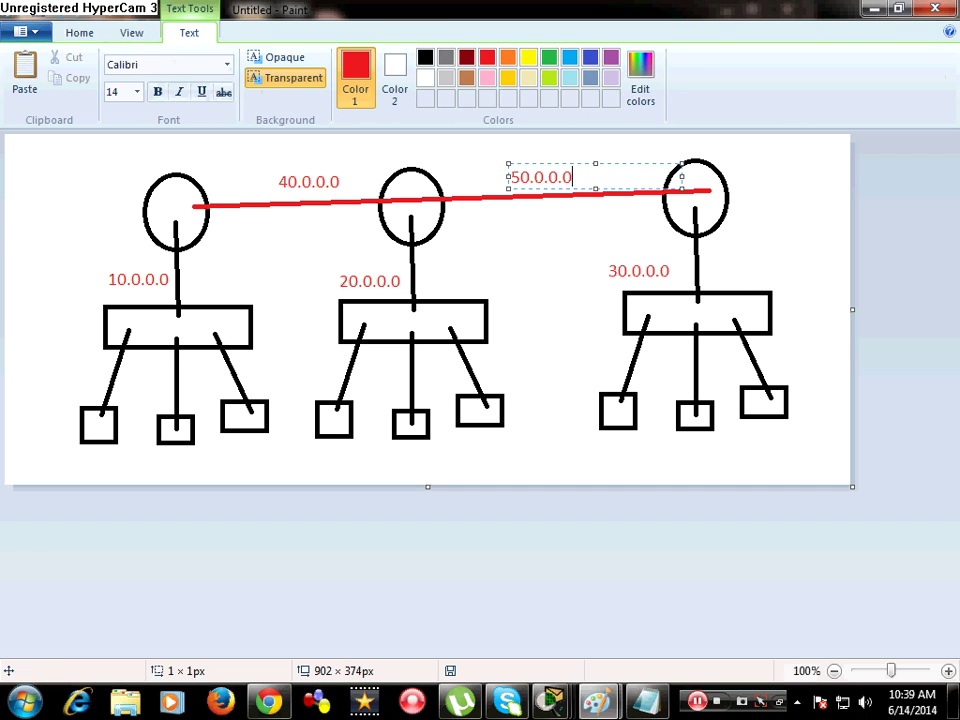
left_click(477, 277)
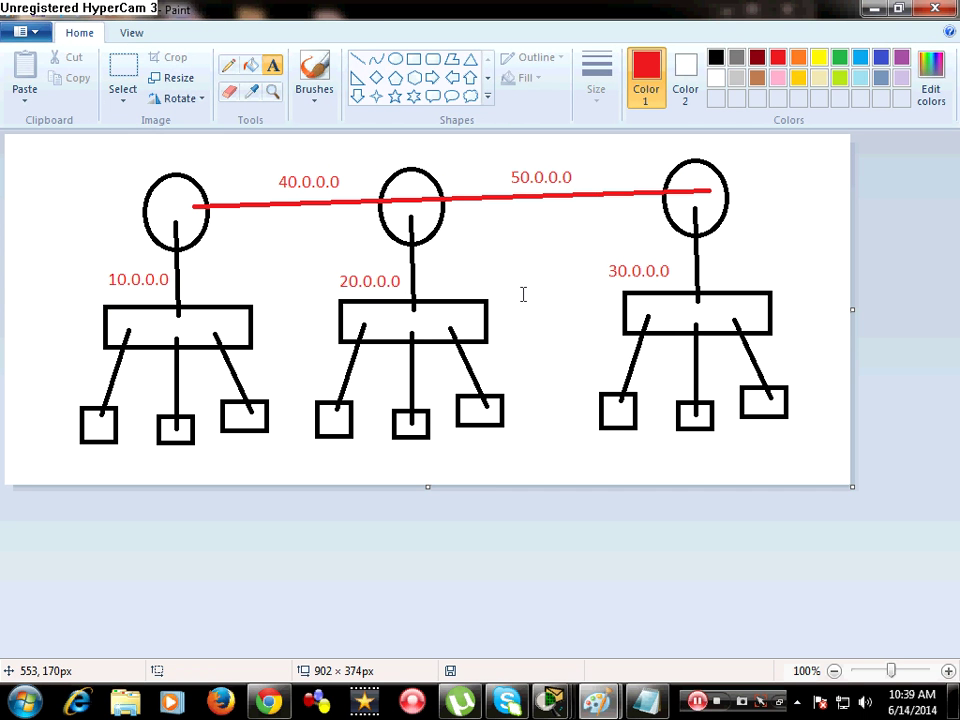